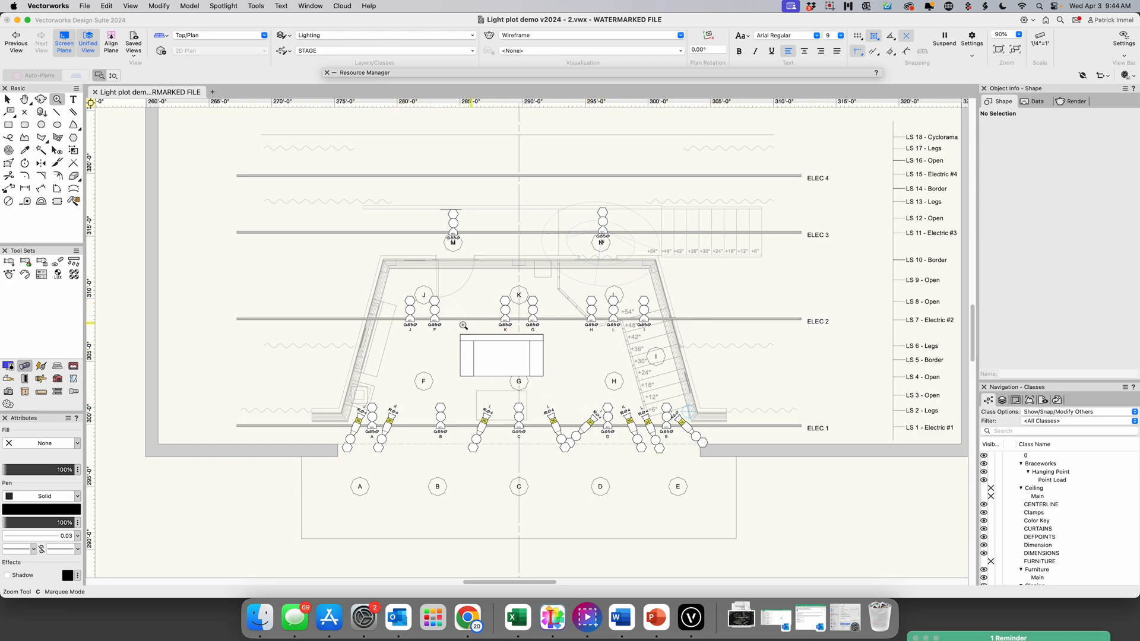
pyautogui.click(615, 439)
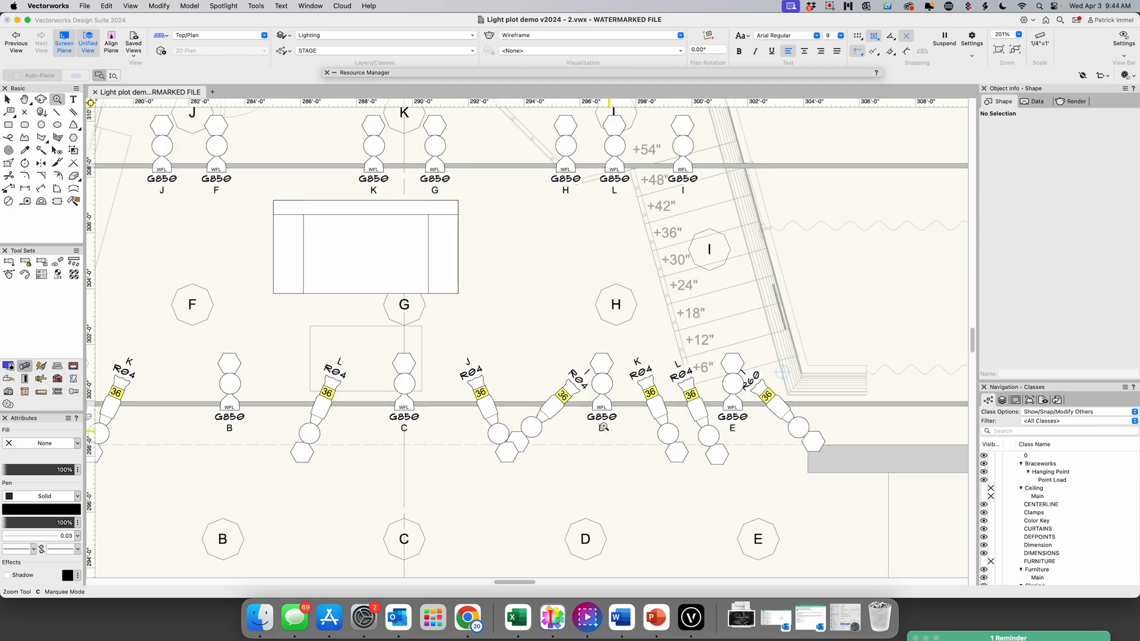
pyautogui.scroll(-4, 604, 428)
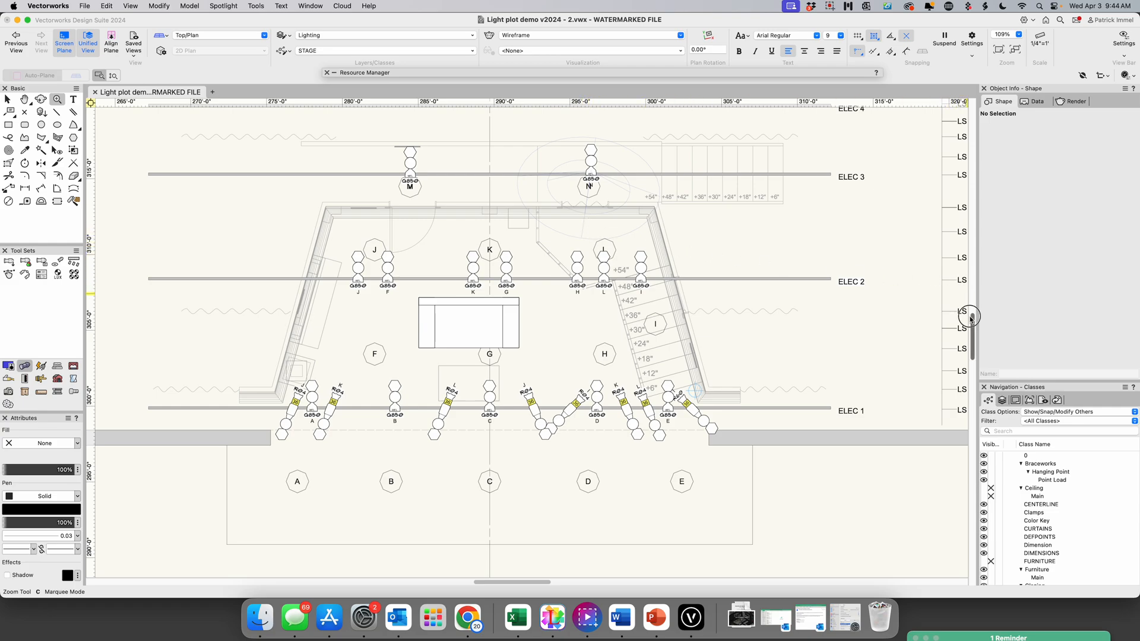
pyautogui.moveTo(971, 316); pyautogui.dragTo(969, 305)
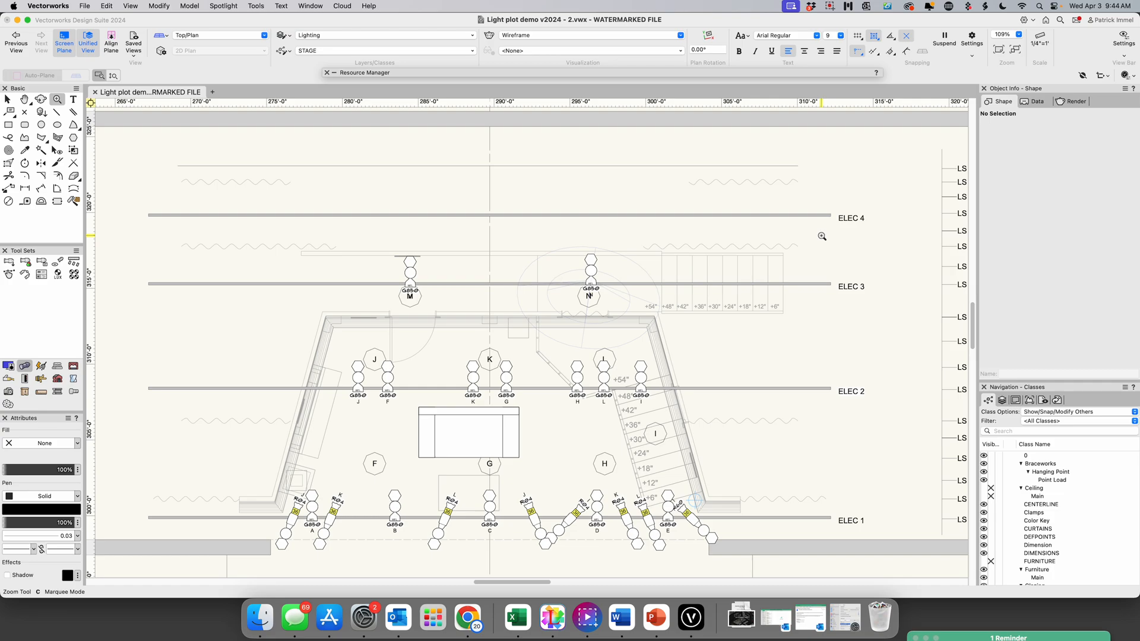
pyautogui.click(973, 309)
pyautogui.moveTo(974, 309); pyautogui.dragTo(973, 312)
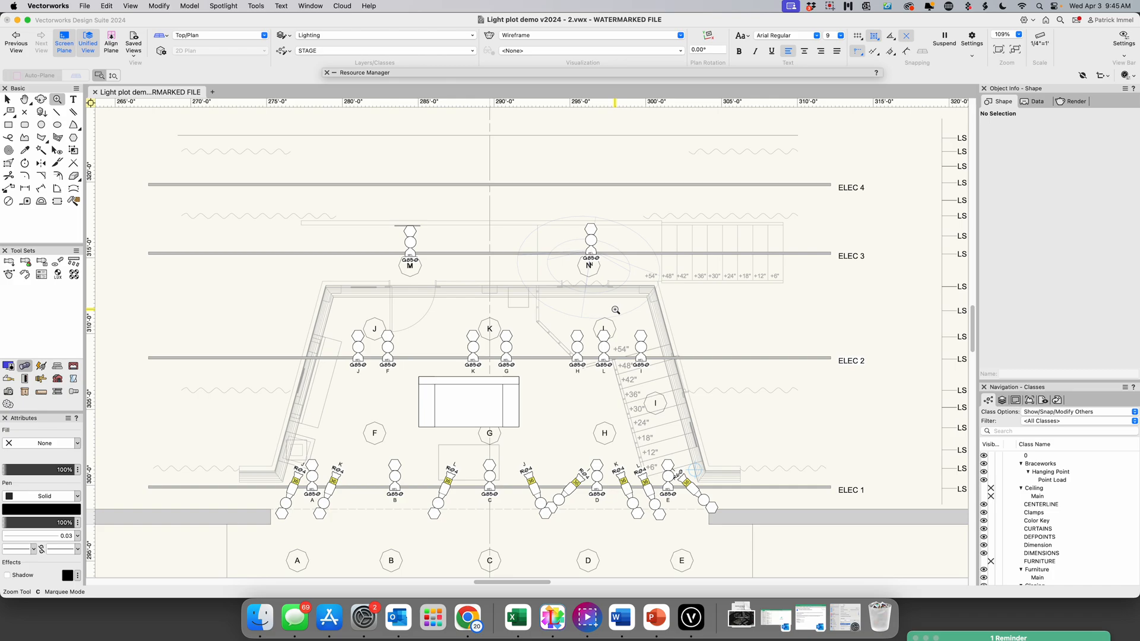
pyautogui.press('space')
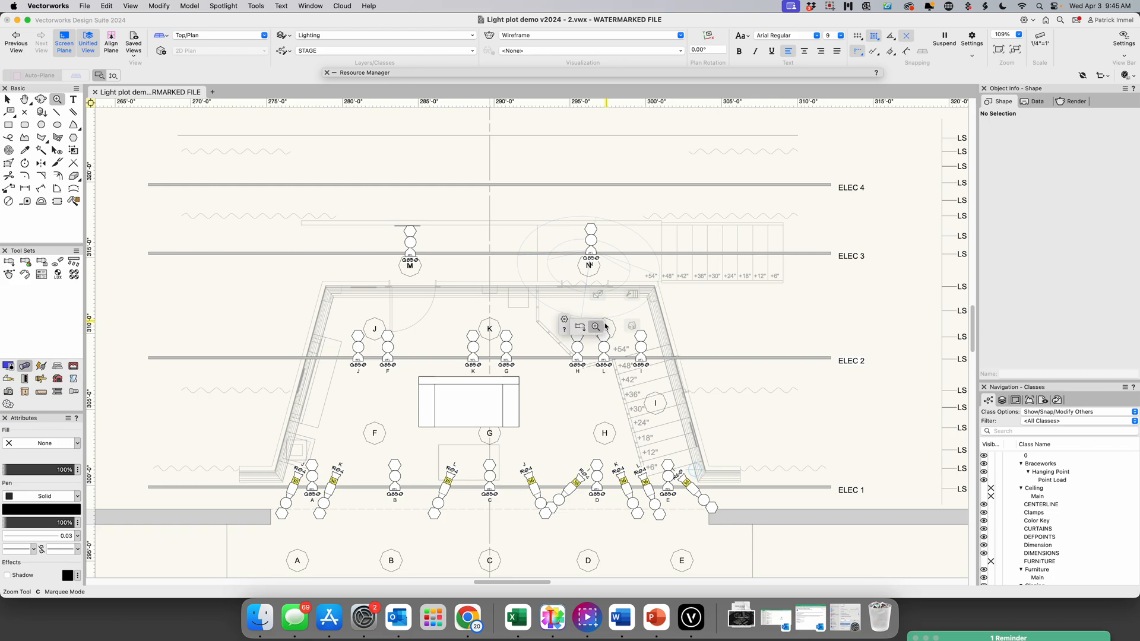
pyautogui.click(598, 326)
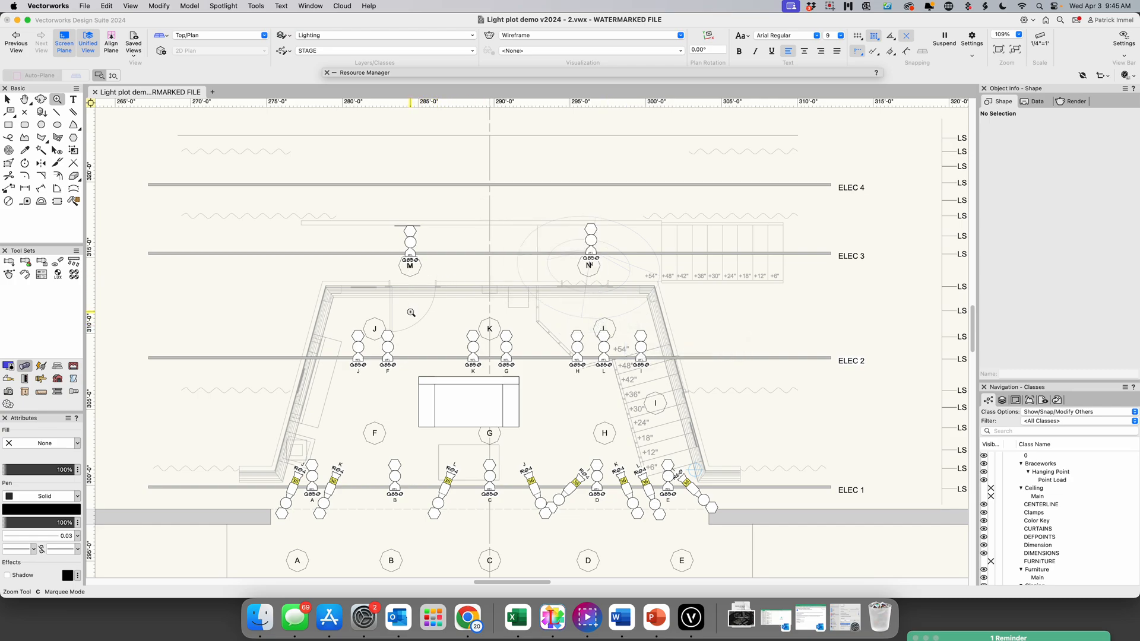
# Copy the L-focused 36-degree fixture along ELEC 1 toward fixture B and set the copy's Z rotation to 0
pyautogui.click(8, 101)
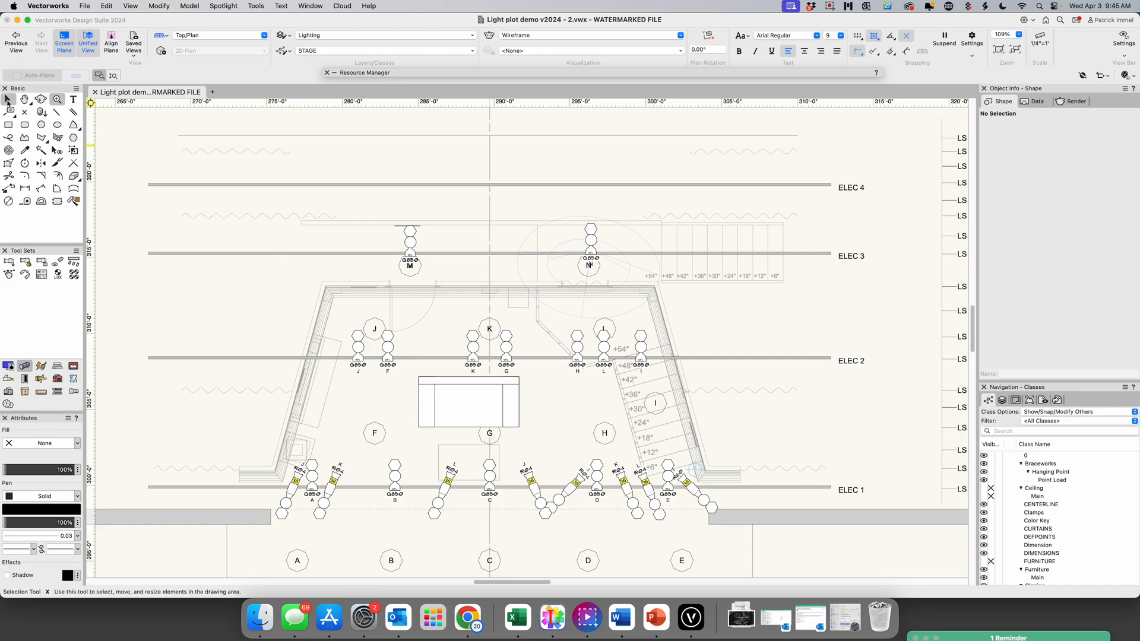
pyautogui.click(447, 487)
pyautogui.moveTo(448, 487); pyautogui.dragTo(419, 486)
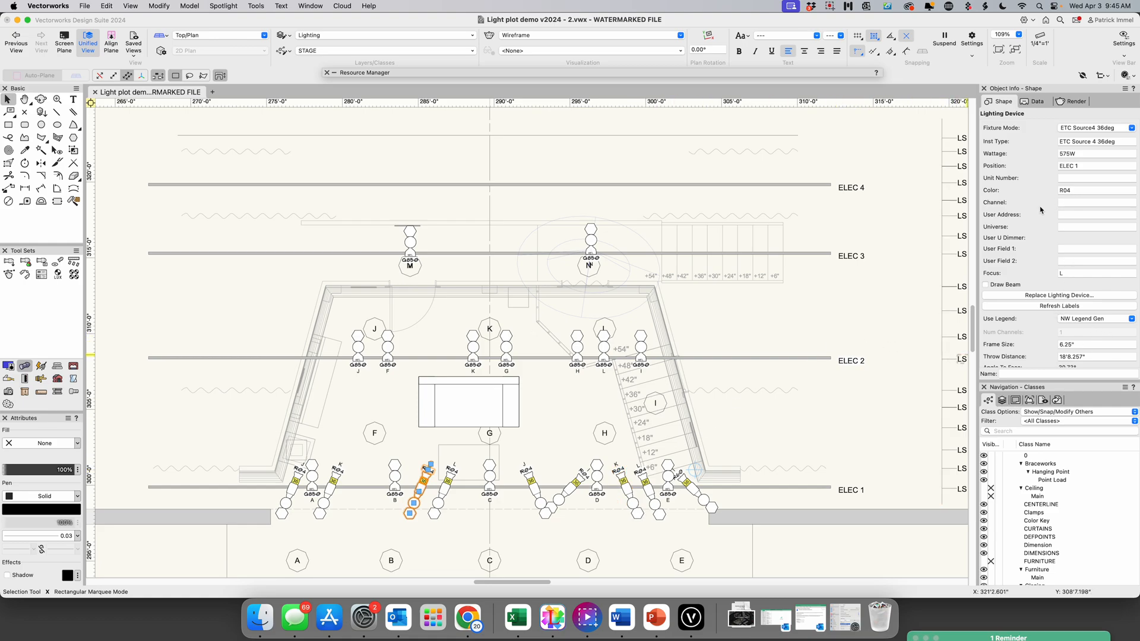
pyautogui.scroll(5, 1070, 174)
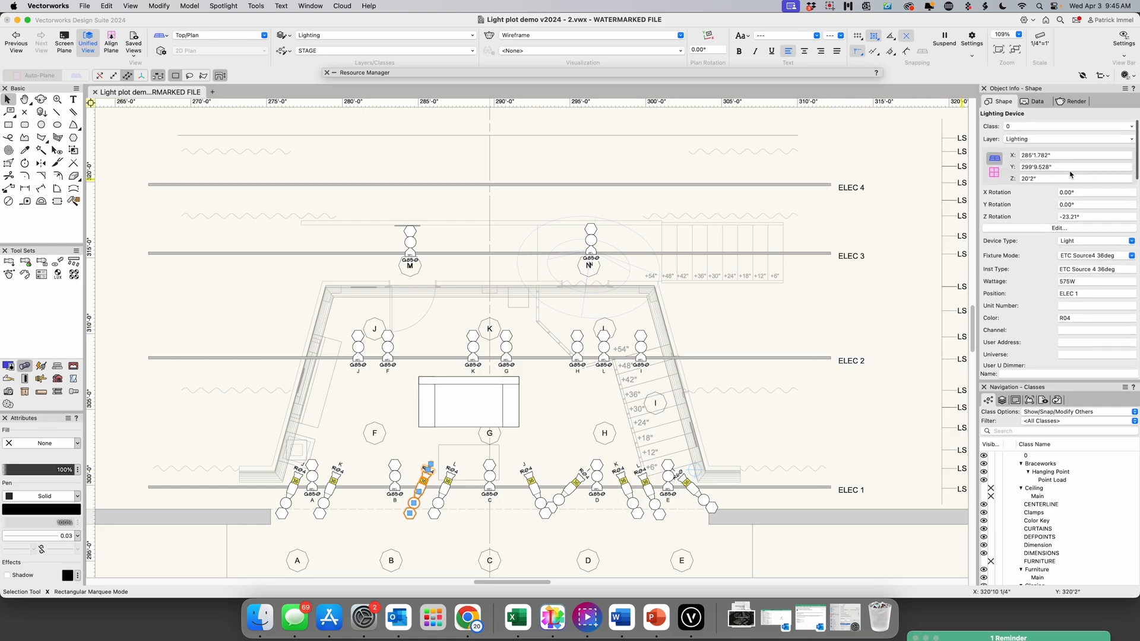
pyautogui.click(1088, 216)
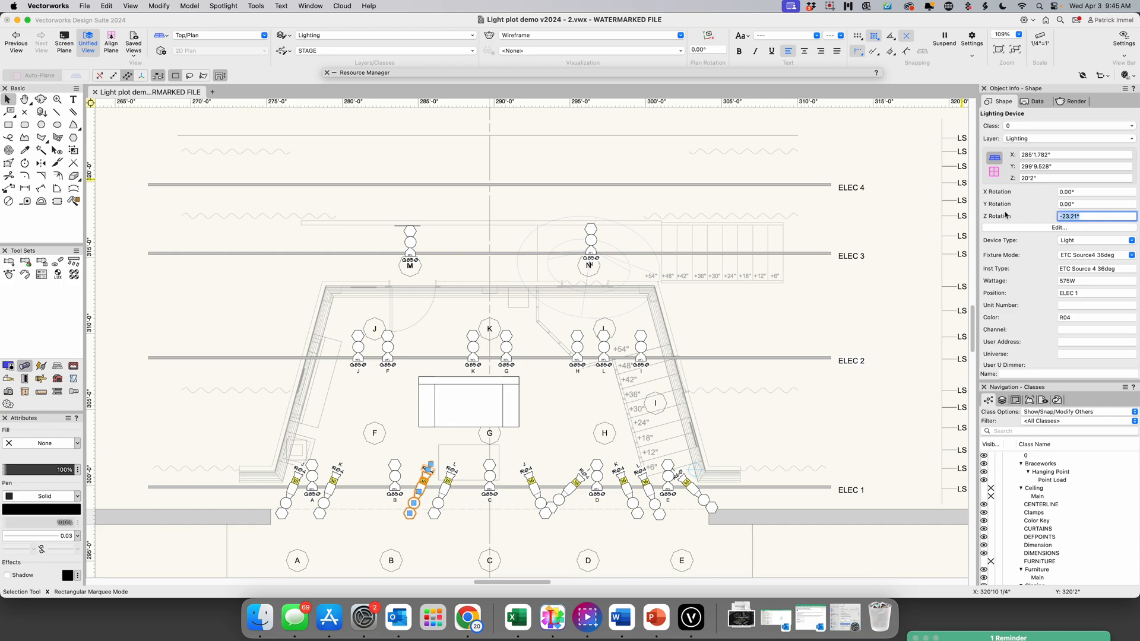
pyautogui.write('0')
pyautogui.press('Return')
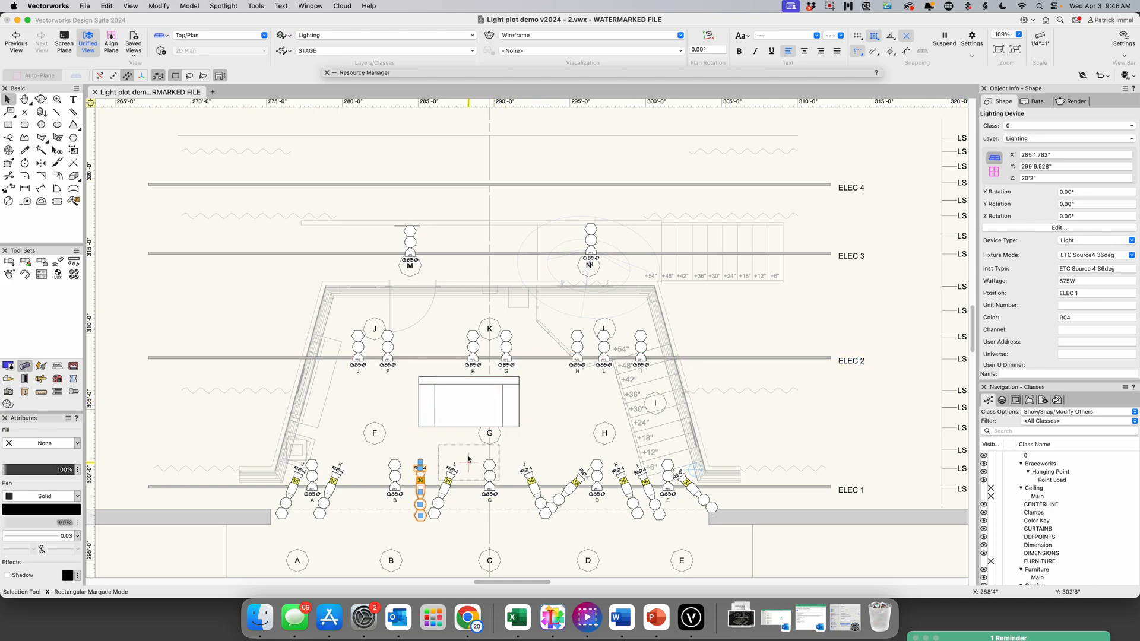
# Set the copied fixture's focus to M
pyautogui.scroll(-3, 1080, 314)
pyautogui.scroll(-1, 1080, 314)
pyautogui.click(1078, 305)
pyautogui.write('M')
pyautogui.press('Return')
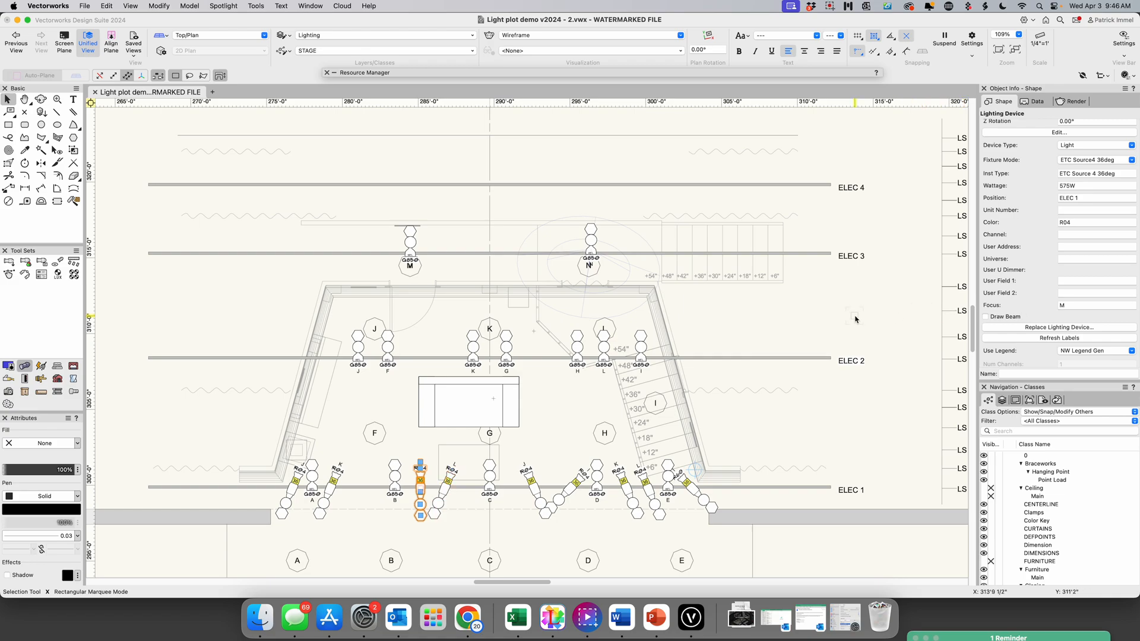
# Turn on beam drawing for the M-focused fixture and replace it with the 575 W Light Instr ETC Source 4 19deg symbol
pyautogui.scroll(2, 858, 319)
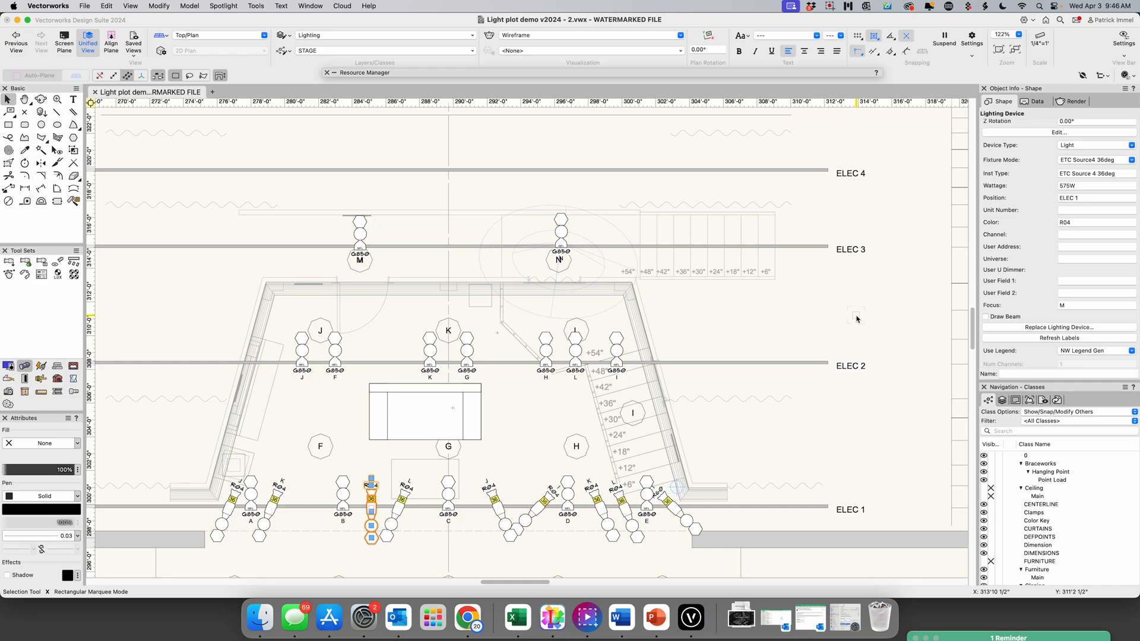
pyautogui.moveTo(856, 319)
pyautogui.click(985, 318)
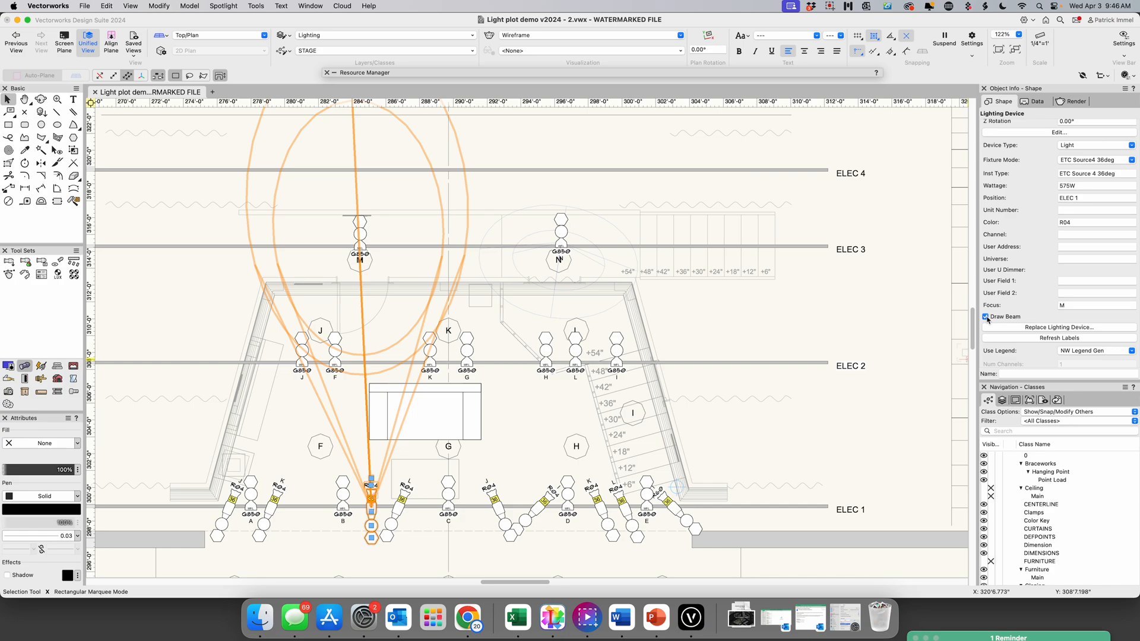
pyautogui.click(1062, 328)
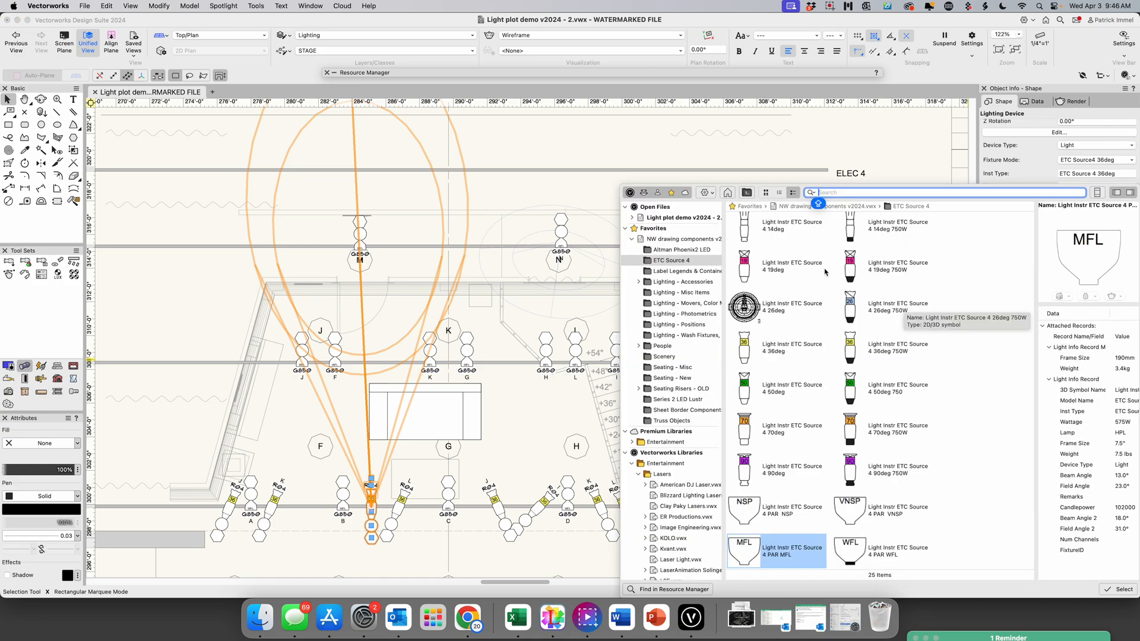
pyautogui.doubleClick(746, 267)
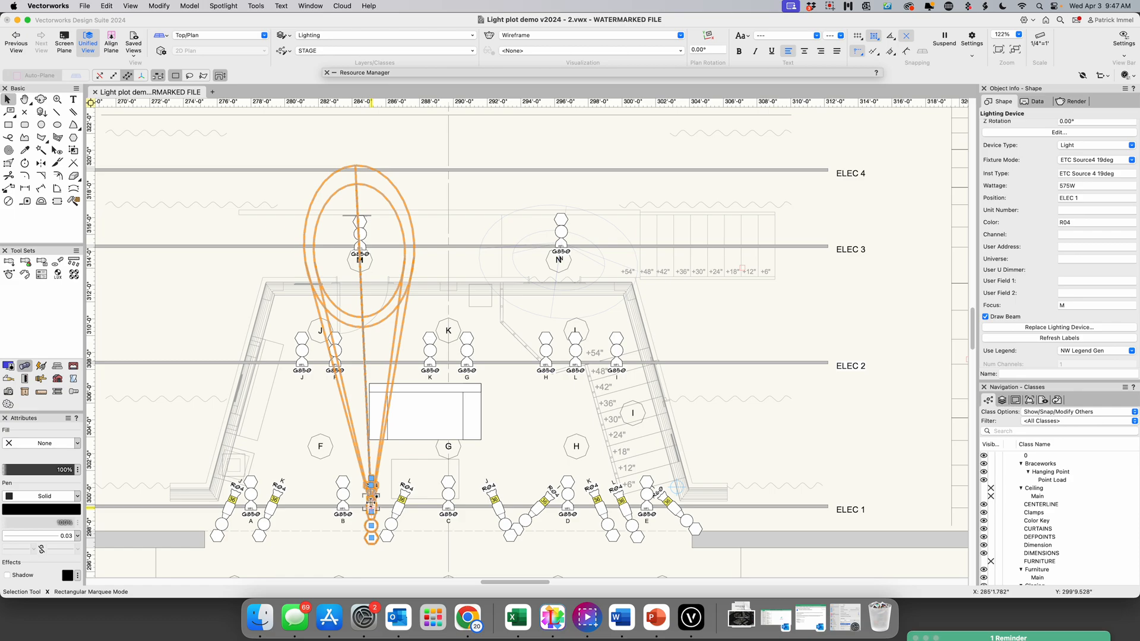
# Copy the 19-degree fixture along ELEC 1 to between the J and I fixtures, nudging it six increments toward J
pyautogui.moveTo(370, 503); pyautogui.dragTo(528, 504)
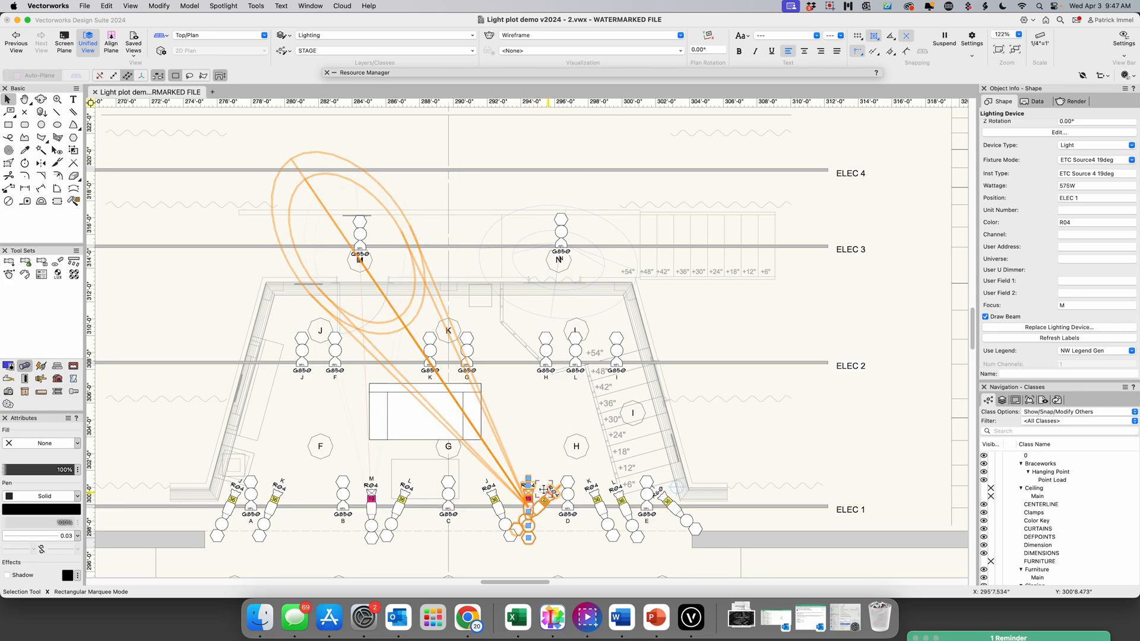
pyautogui.press('Left')
pyautogui.press('Left')
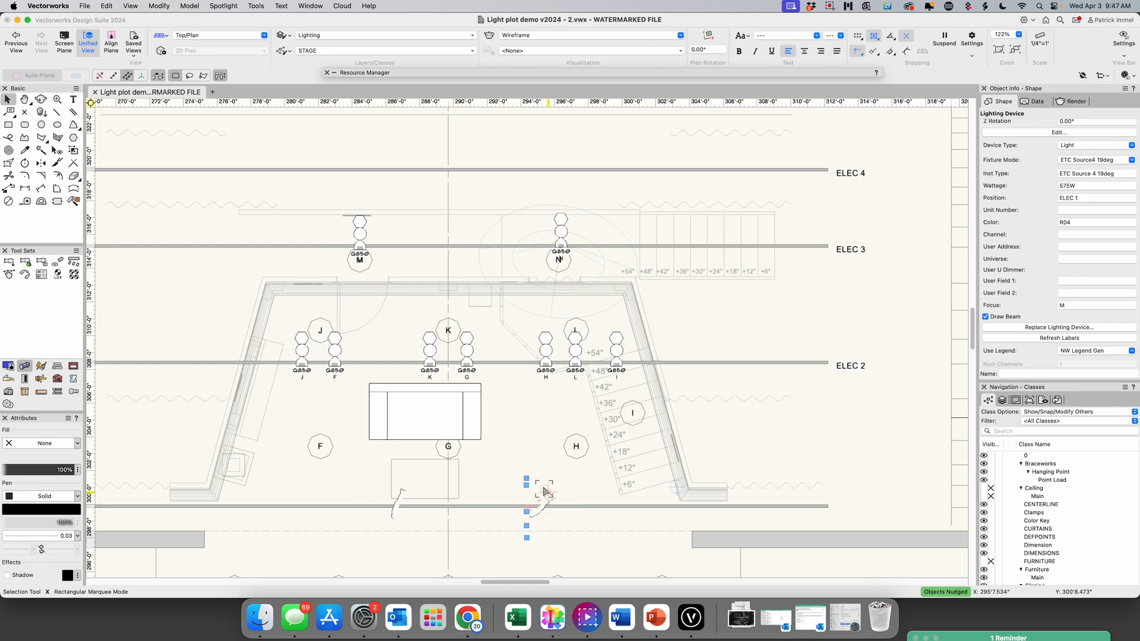
pyautogui.press('Left')
pyautogui.press('Left')
pyautogui.press('Left')
pyautogui.press('Left')
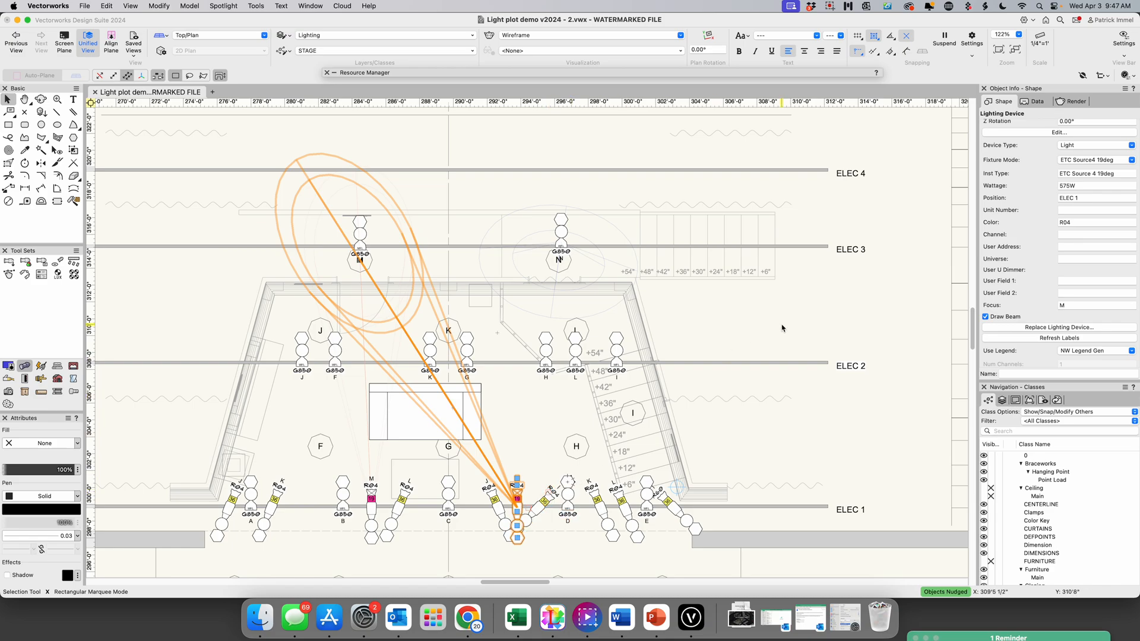
# Set the focus of the second 19-degree fixture to N
pyautogui.click(1062, 304)
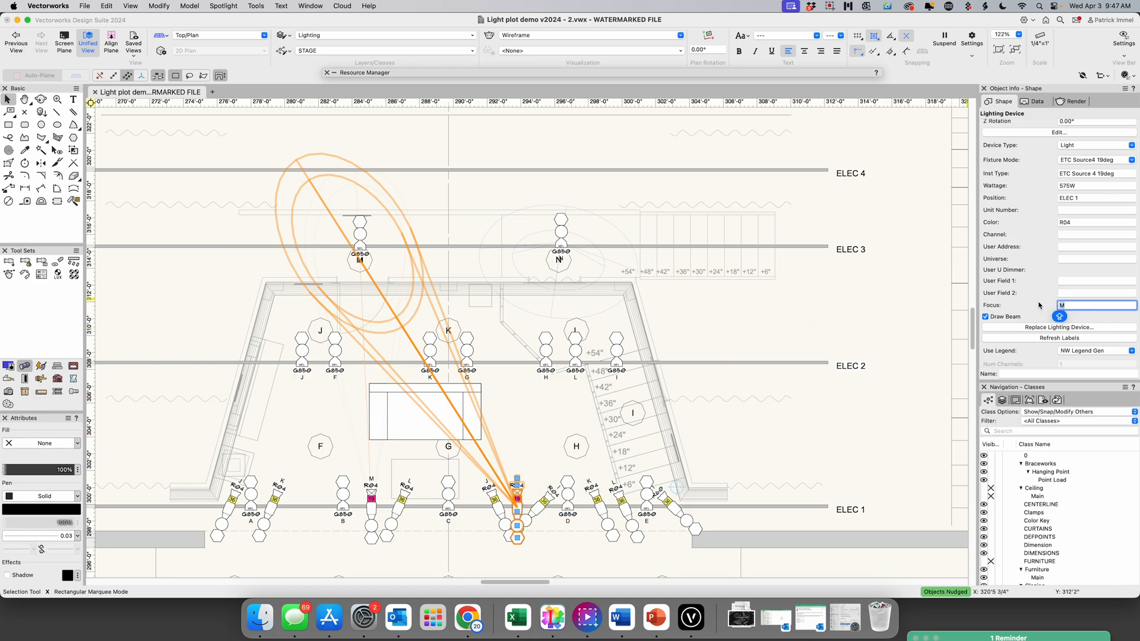
pyautogui.write('N')
pyautogui.press('Return')
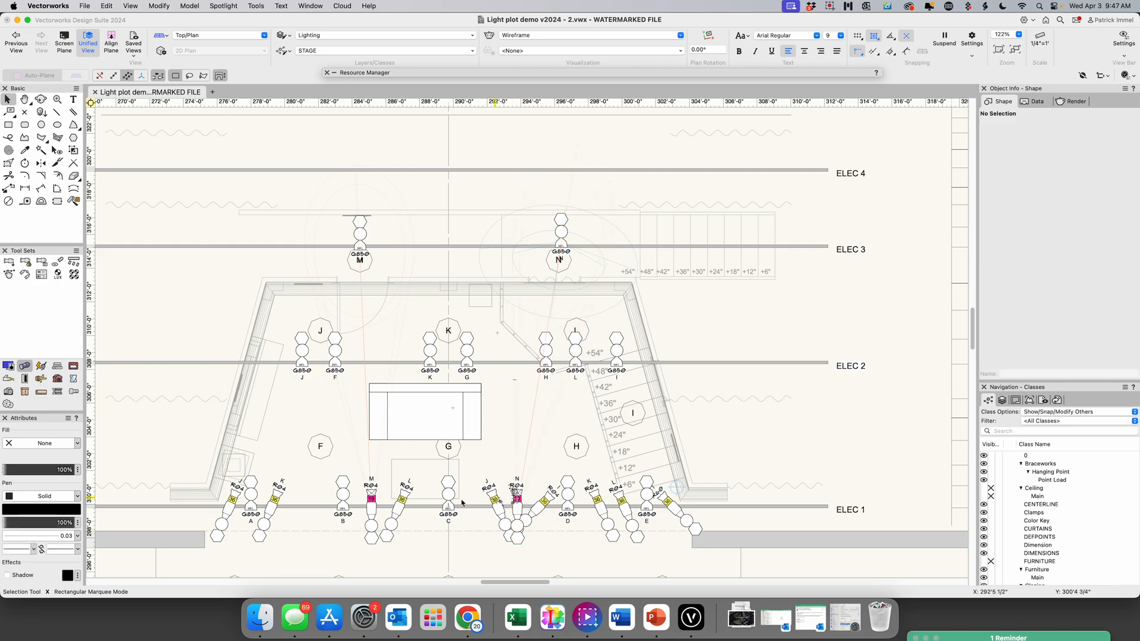
# Set the color of both 19-degree fixtures, focused on M and N, to NC
pyautogui.click(373, 497)
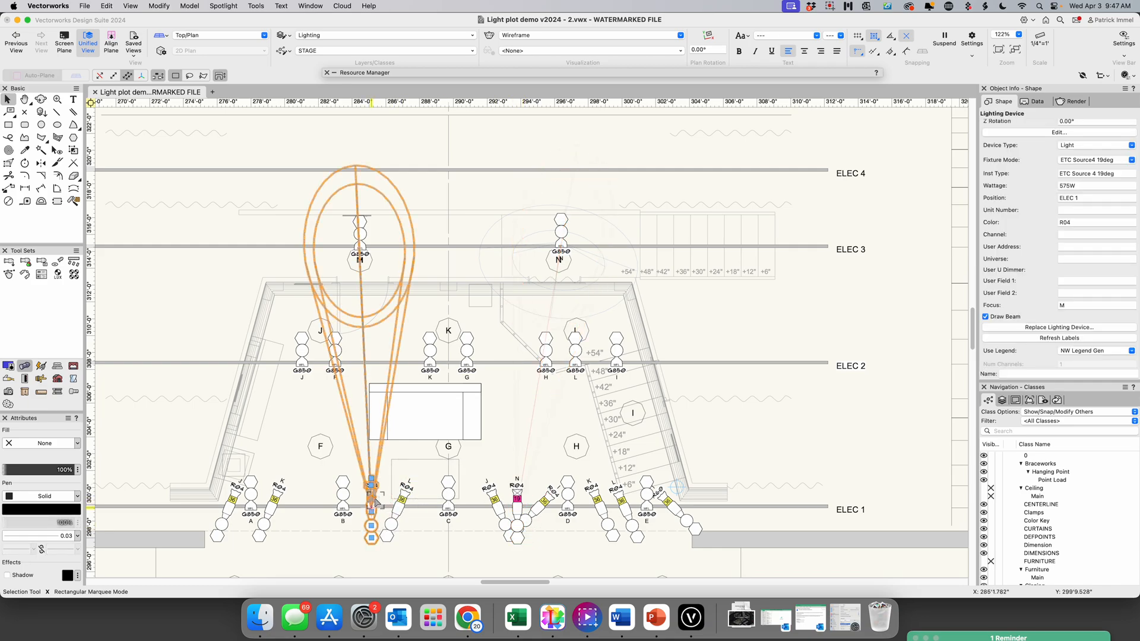
pyautogui.keyDown('shift'); pyautogui.click(517, 500); pyautogui.keyUp('shift')
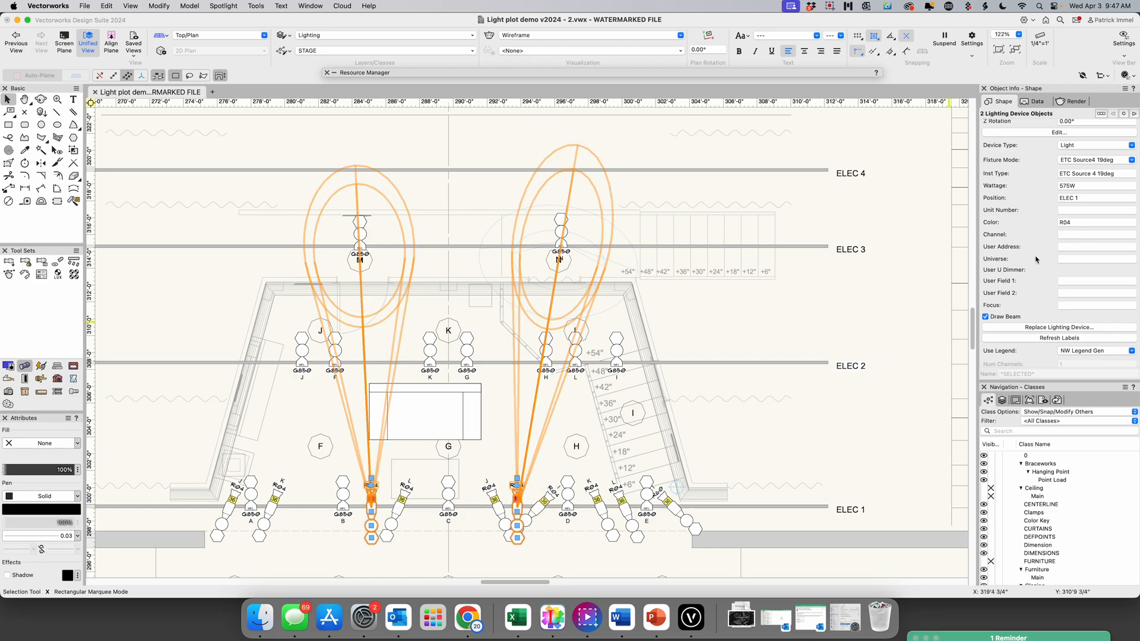
pyautogui.click(1088, 221)
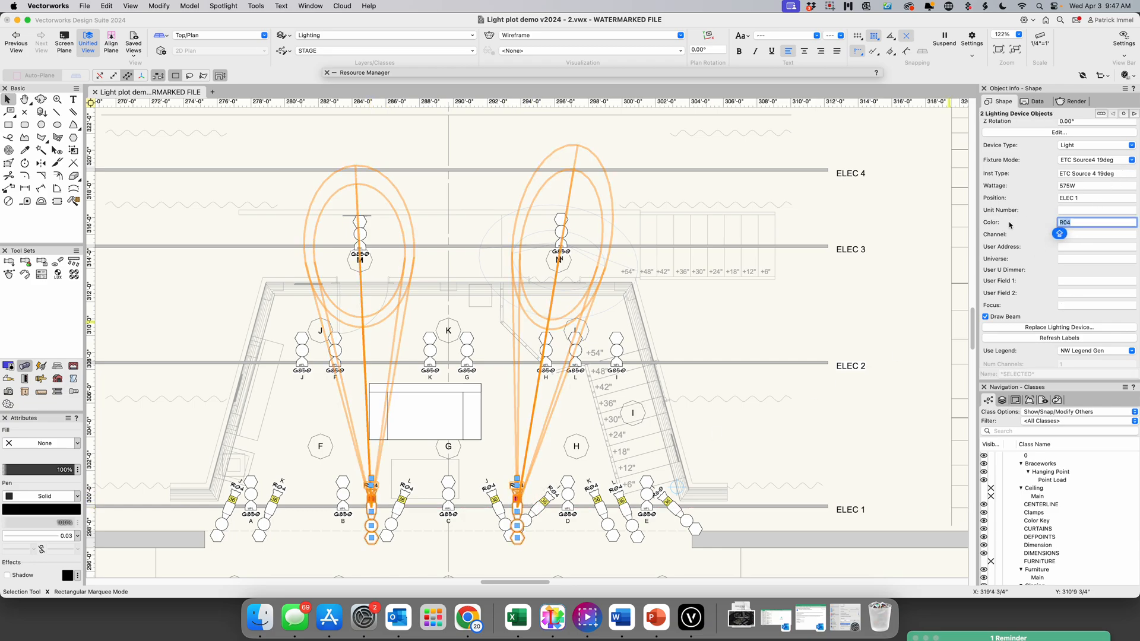
pyautogui.write('NC')
pyautogui.press('Return')
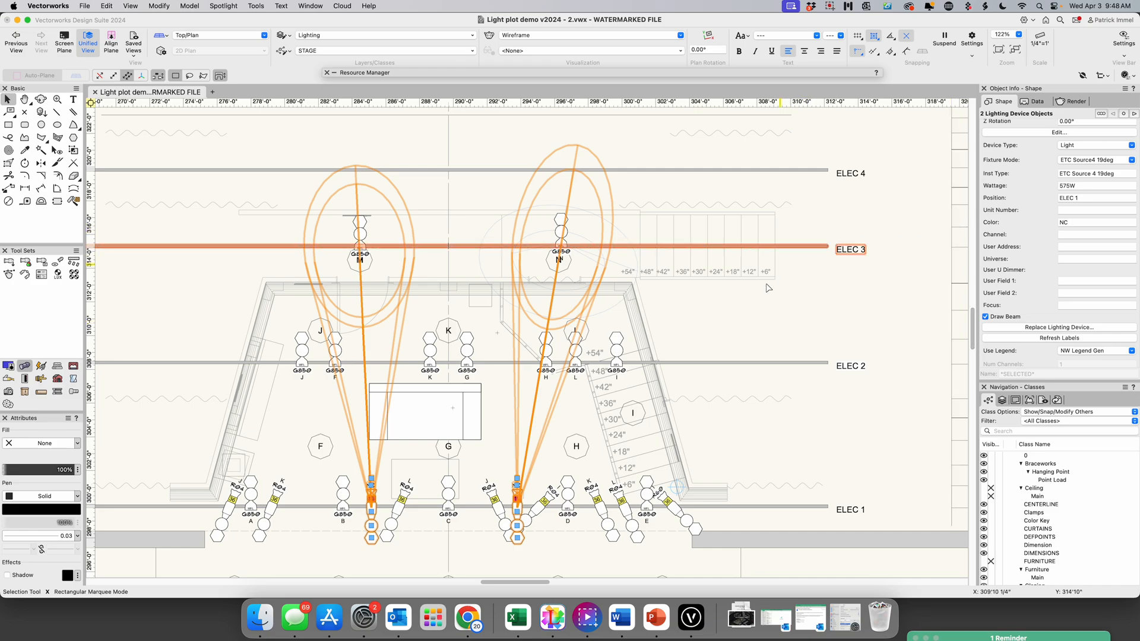
# Move the circle and hexagon labels of the I-focused 36-degree fixture on ELEC 1 clear of the N fixture's labels
pyautogui.press('c')
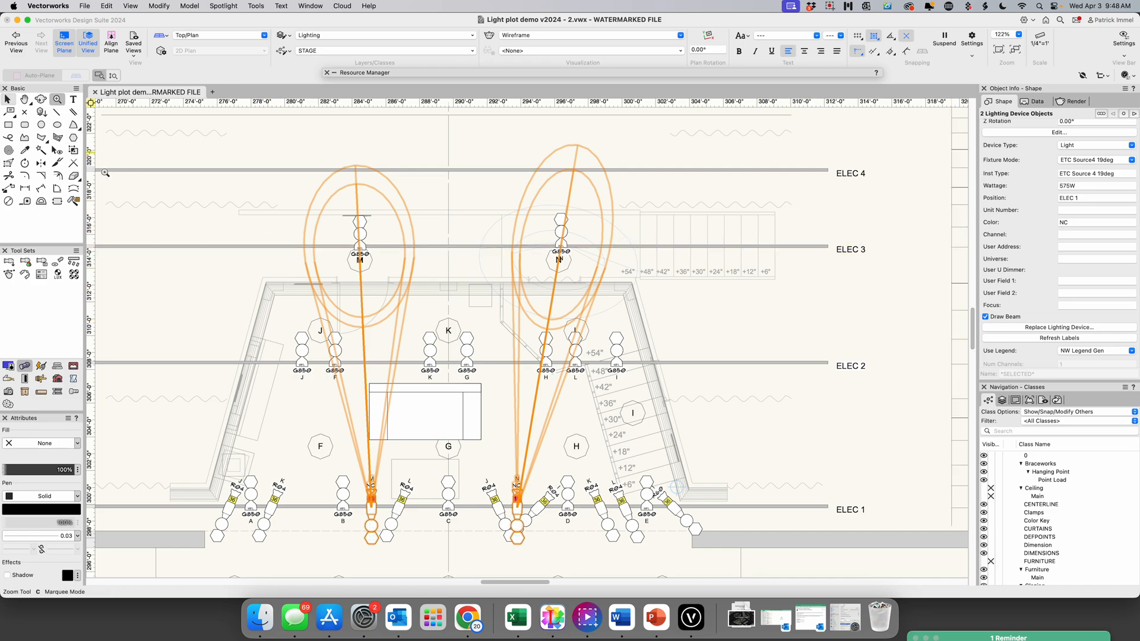
pyautogui.moveTo(463, 457); pyautogui.dragTo(609, 564)
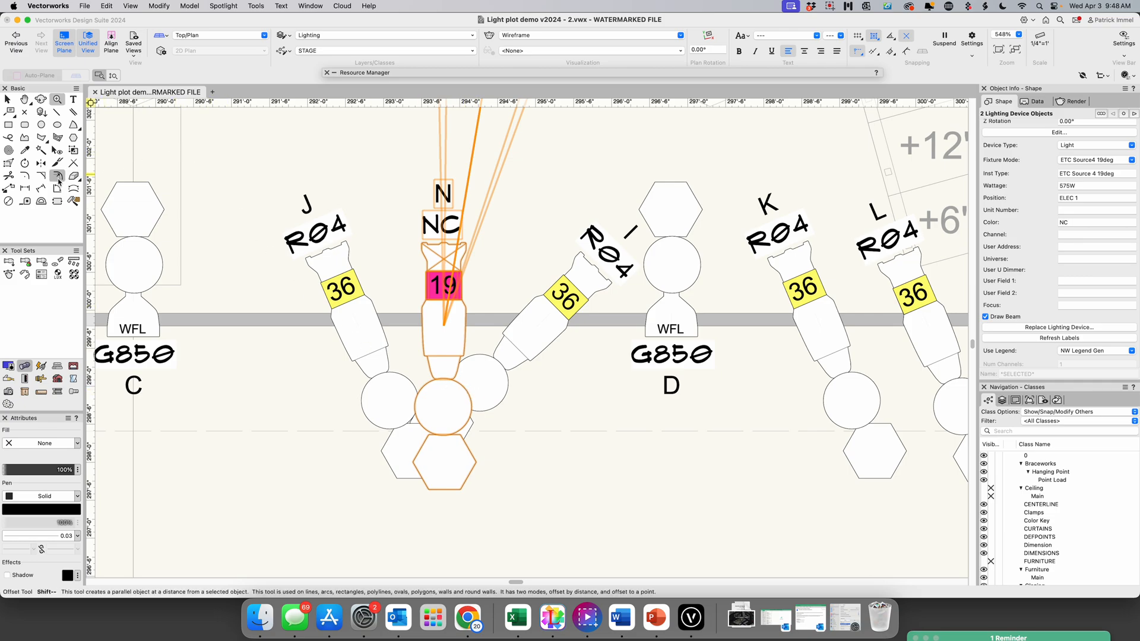
pyautogui.click(7, 99)
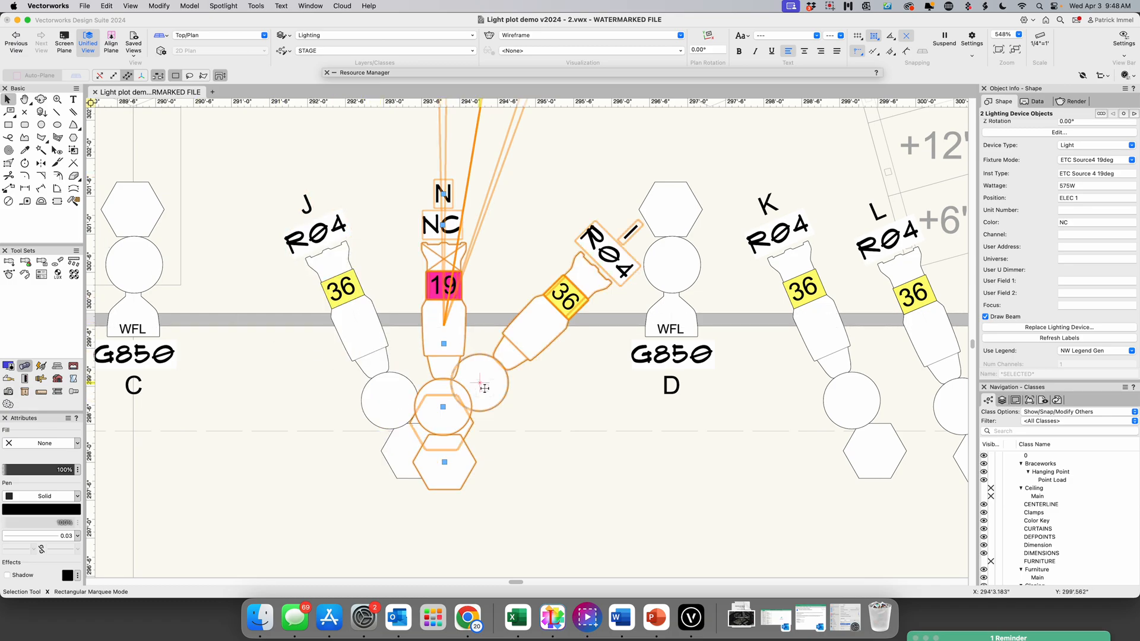
pyautogui.click(479, 382)
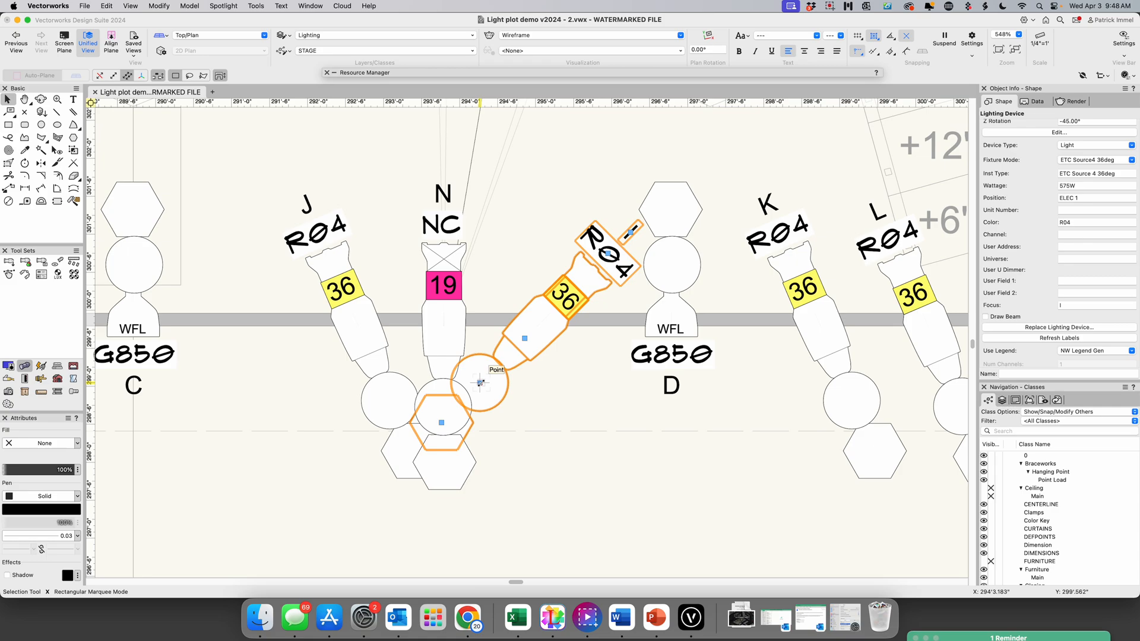
pyautogui.moveTo(480, 383)
pyautogui.mouseDown()
pyautogui.moveTo(485, 395)
pyautogui.moveTo(525, 399)
pyautogui.mouseUp()
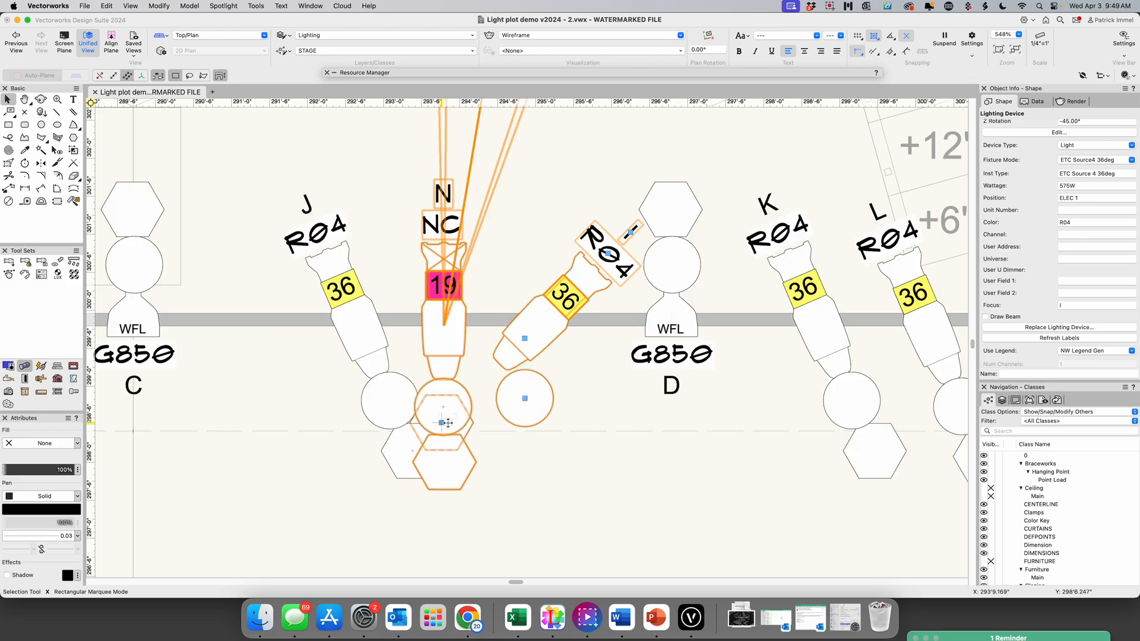
pyautogui.moveTo(441, 422); pyautogui.dragTo(542, 442)
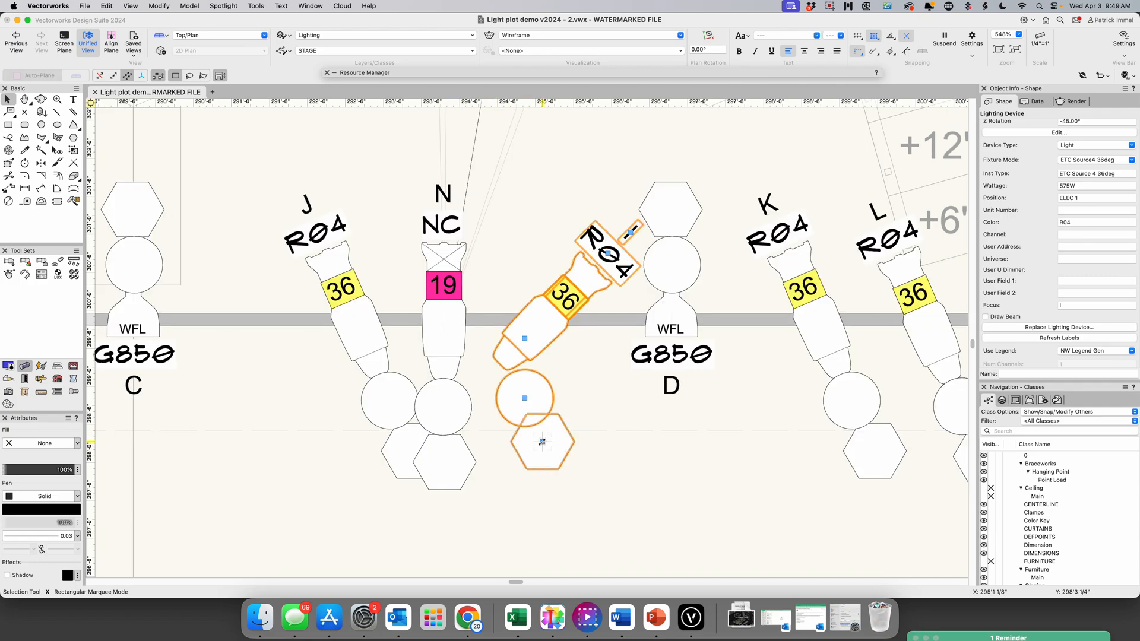
# Move the circle and hexagon labels of the J-focused 36-degree fixture on ELEC 1 away from the N fixture's labels
pyautogui.click(390, 401)
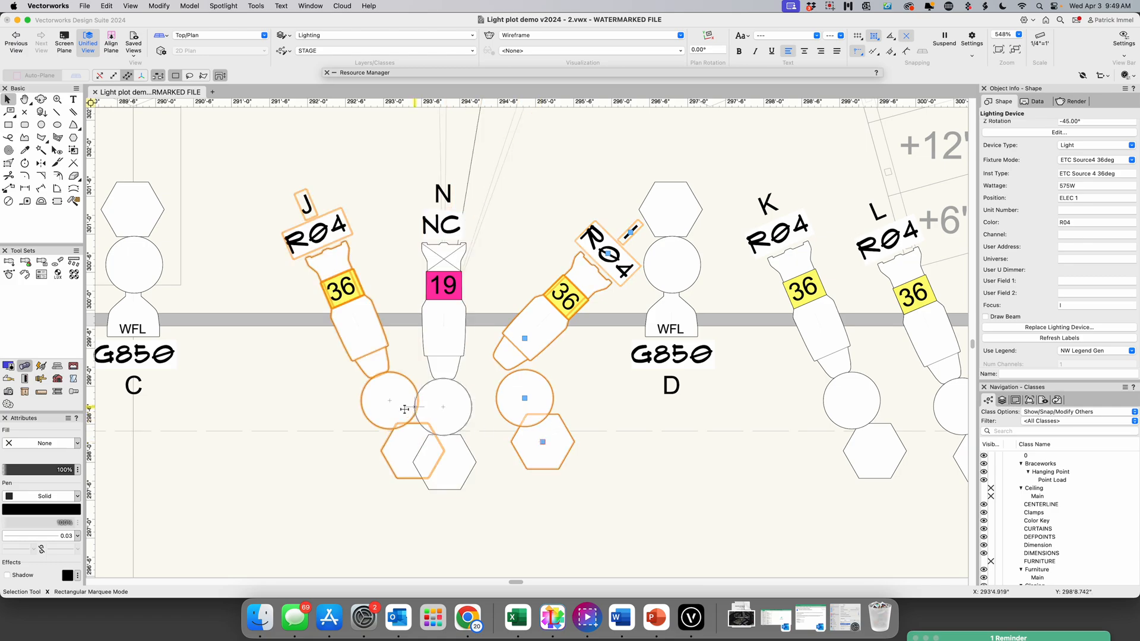
pyautogui.click(390, 401)
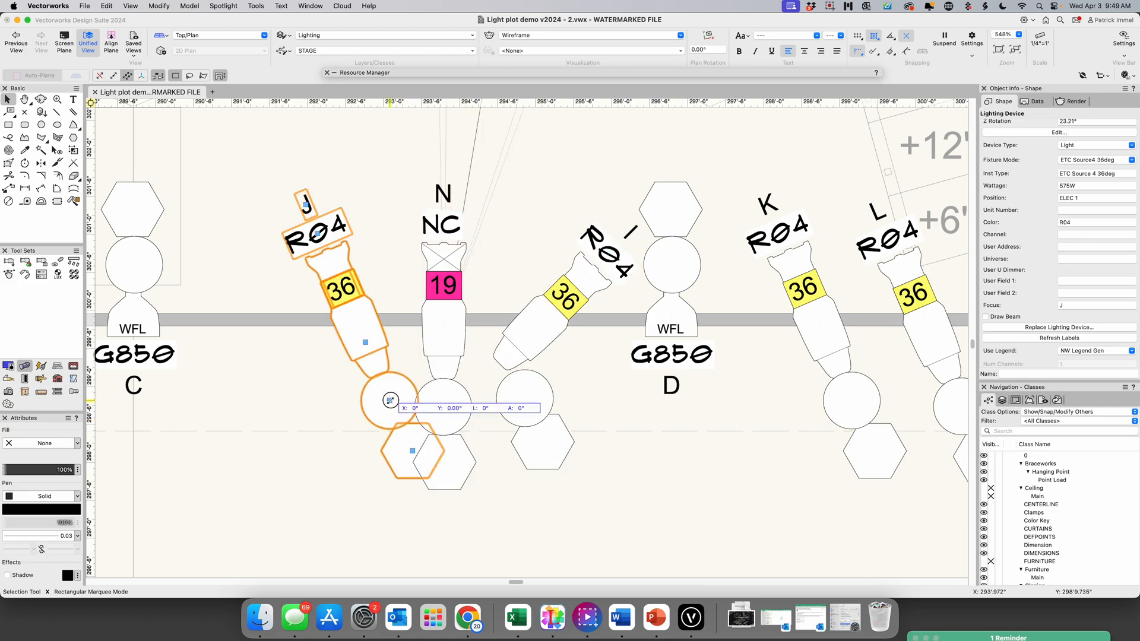
pyautogui.click(390, 400)
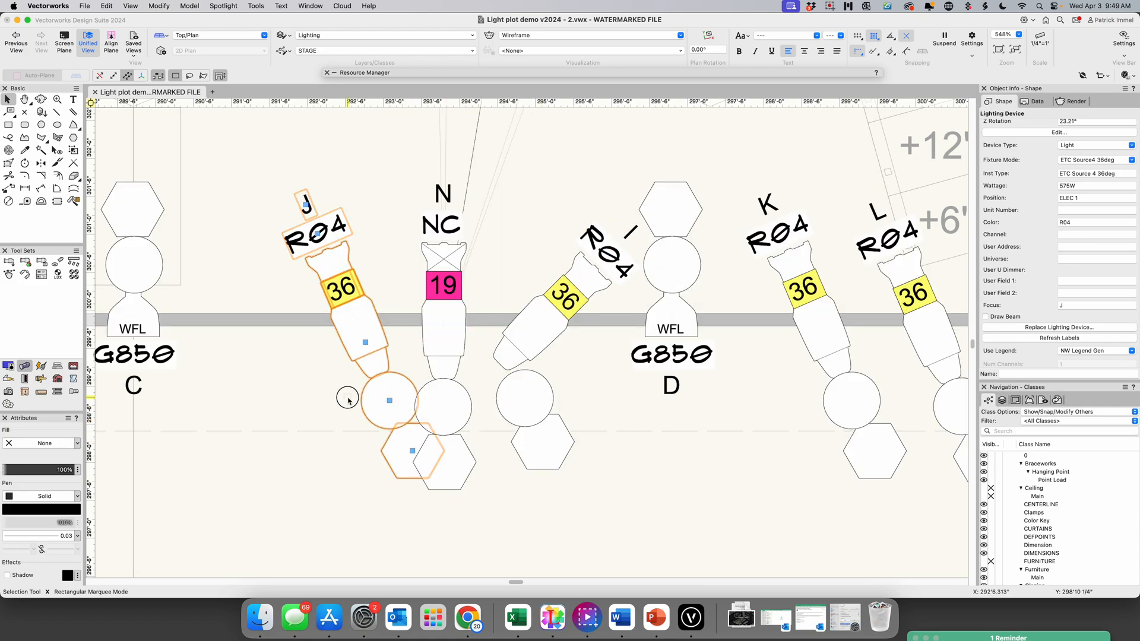
pyautogui.moveTo(388, 401); pyautogui.dragTo(341, 392)
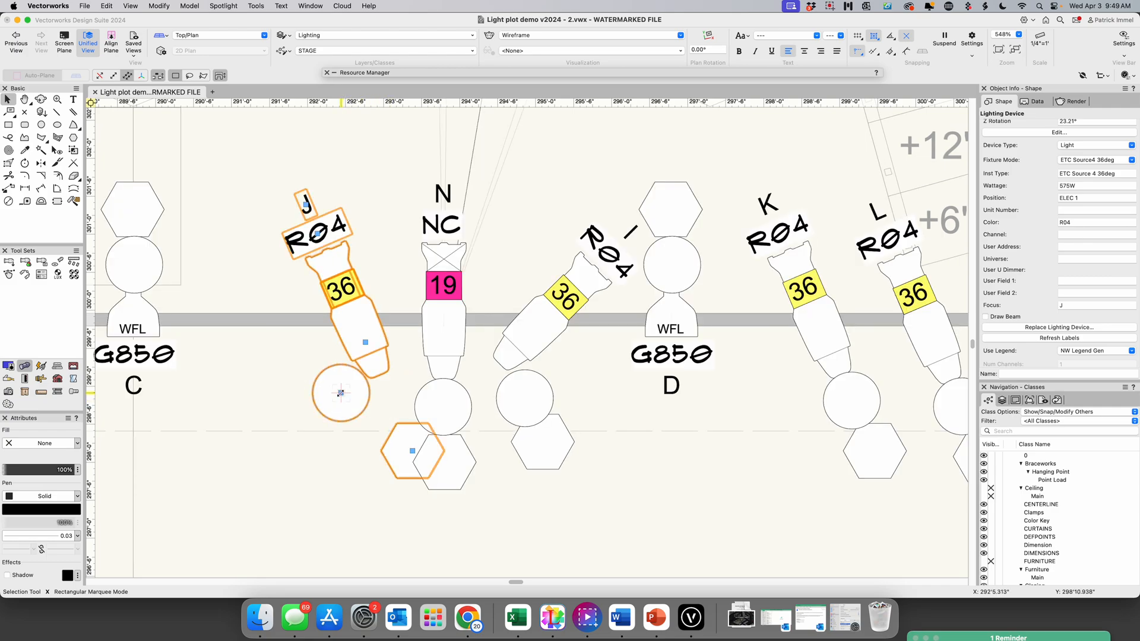
pyautogui.moveTo(412, 452); pyautogui.dragTo(307, 436)
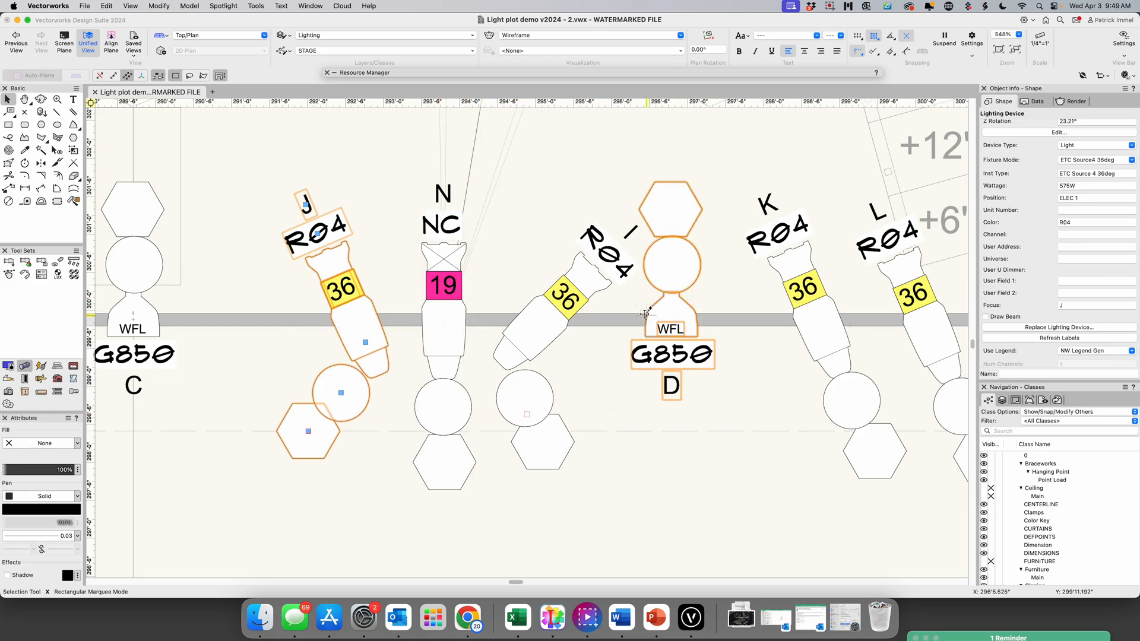
# Shift the color and focus labels of the I-focused 36-degree fixture away from the D fixture's labels
pyautogui.click(619, 223)
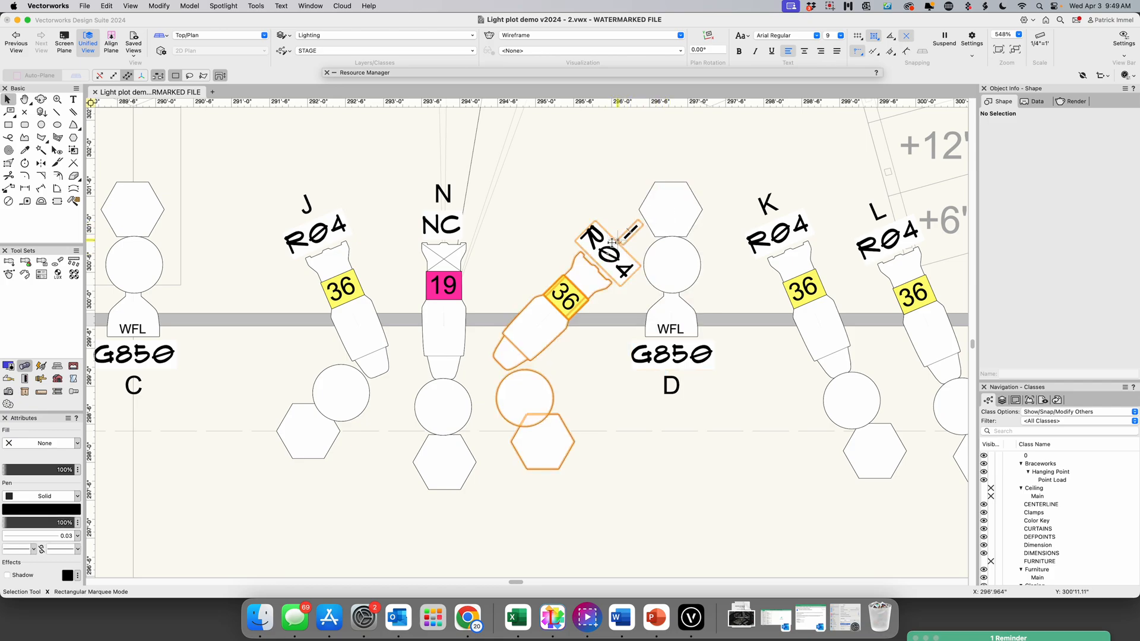
pyautogui.click(628, 232)
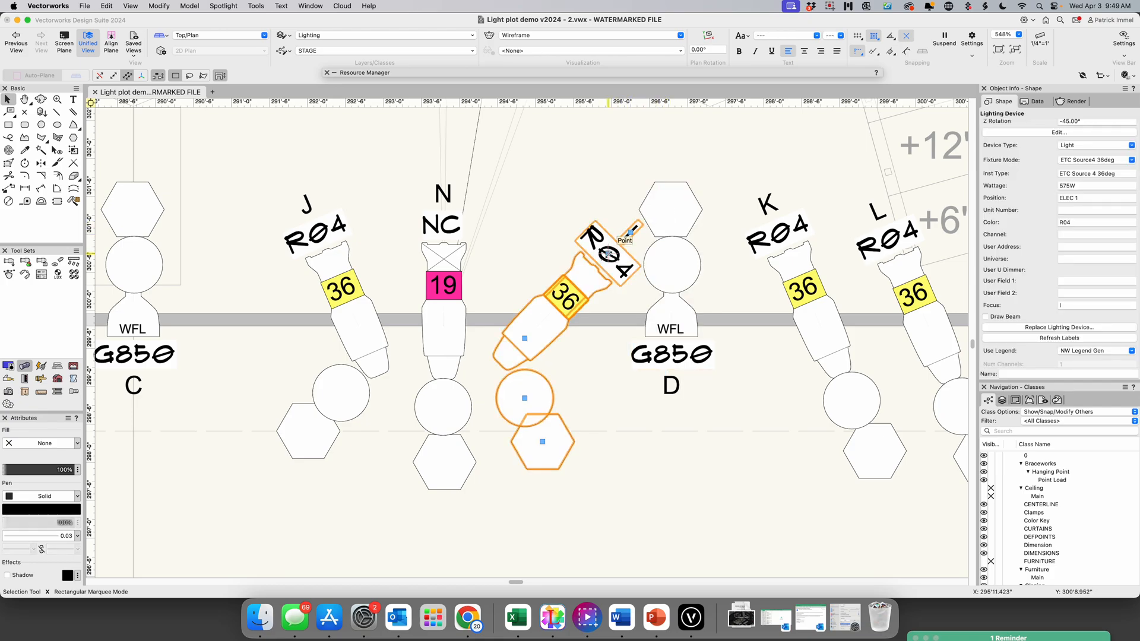
pyautogui.moveTo(629, 232); pyautogui.dragTo(606, 211)
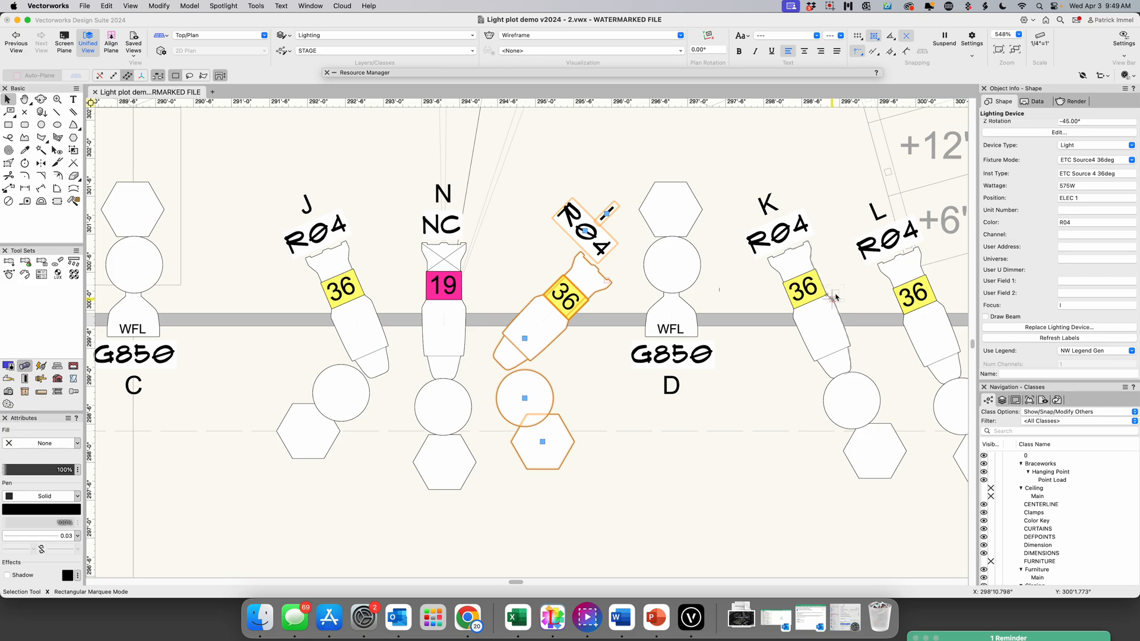
# Turn off the beam display for both 19-degree fixtures focused on M and N
pyautogui.scroll(2, 824, 294)
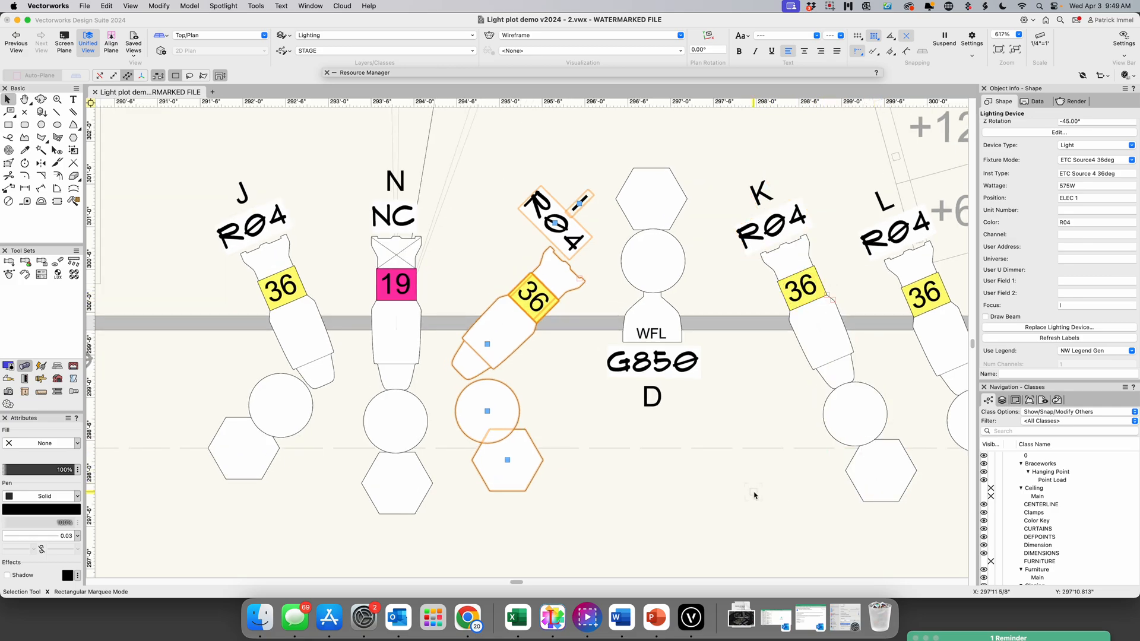
pyautogui.scroll(-10, 754, 495)
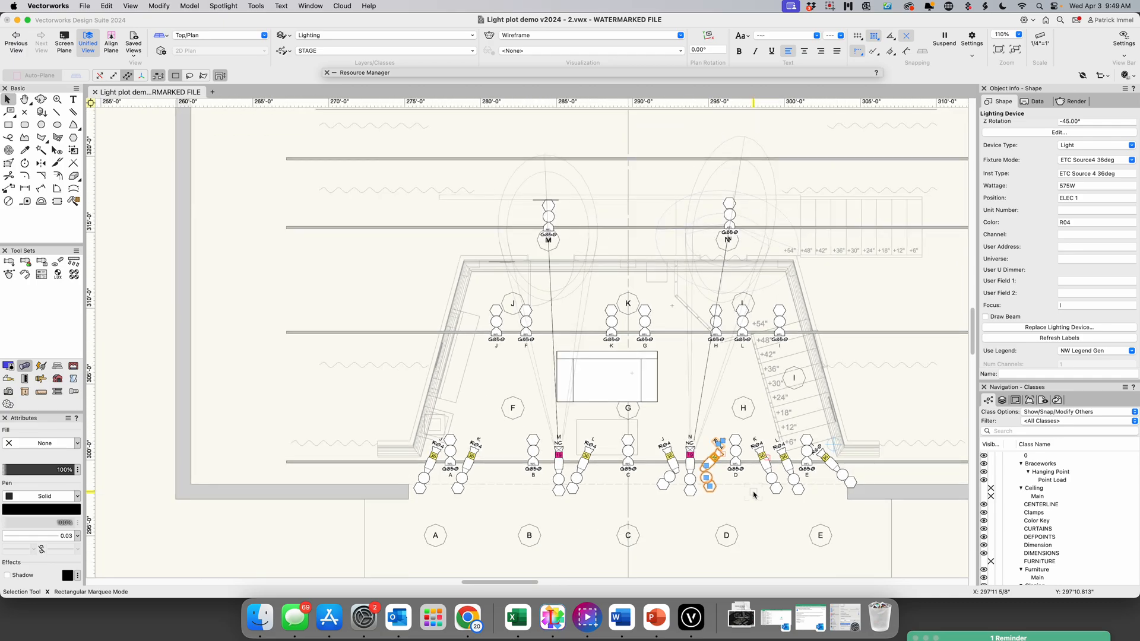
pyautogui.click(559, 442)
pyautogui.keyDown('shift'); pyautogui.click(687, 446); pyautogui.keyUp('shift')
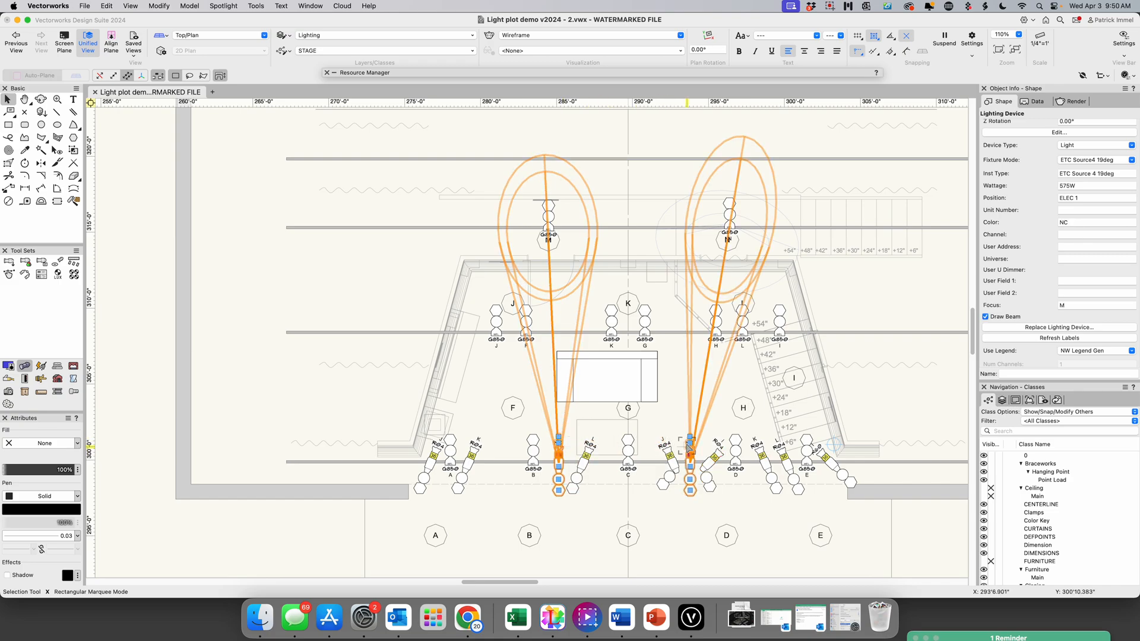
pyautogui.scroll(1, 985, 333)
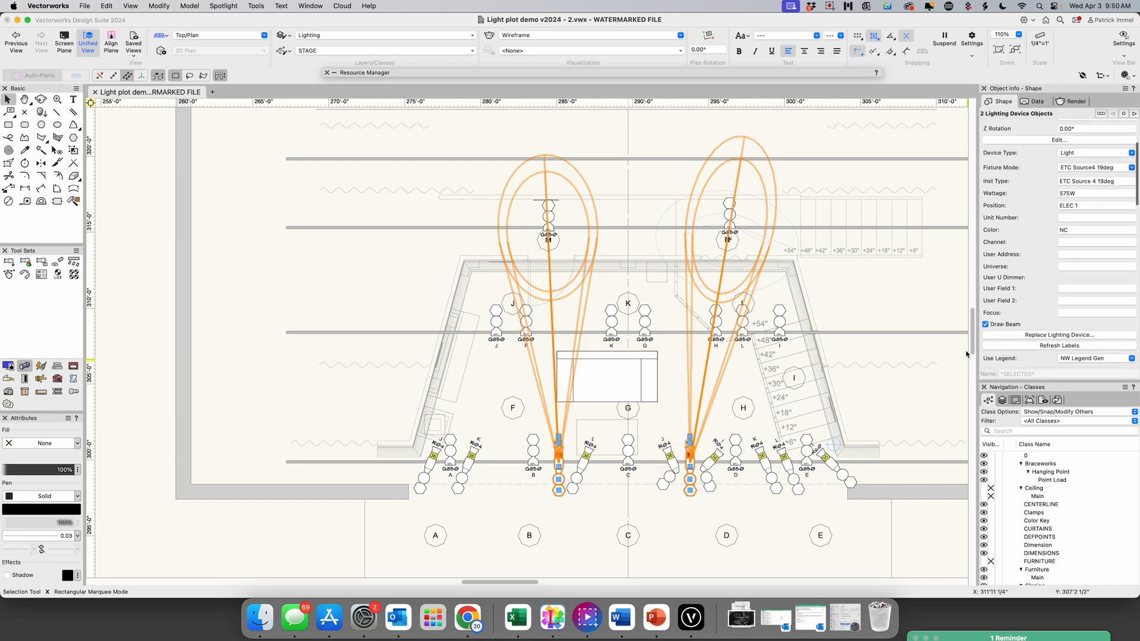
pyautogui.click(986, 326)
# Insert a Chauvet COLORado Batten 72 Tour from the movers and color mixers library on the upstage pipe at the centerline
pyautogui.scroll(5, 971, 322)
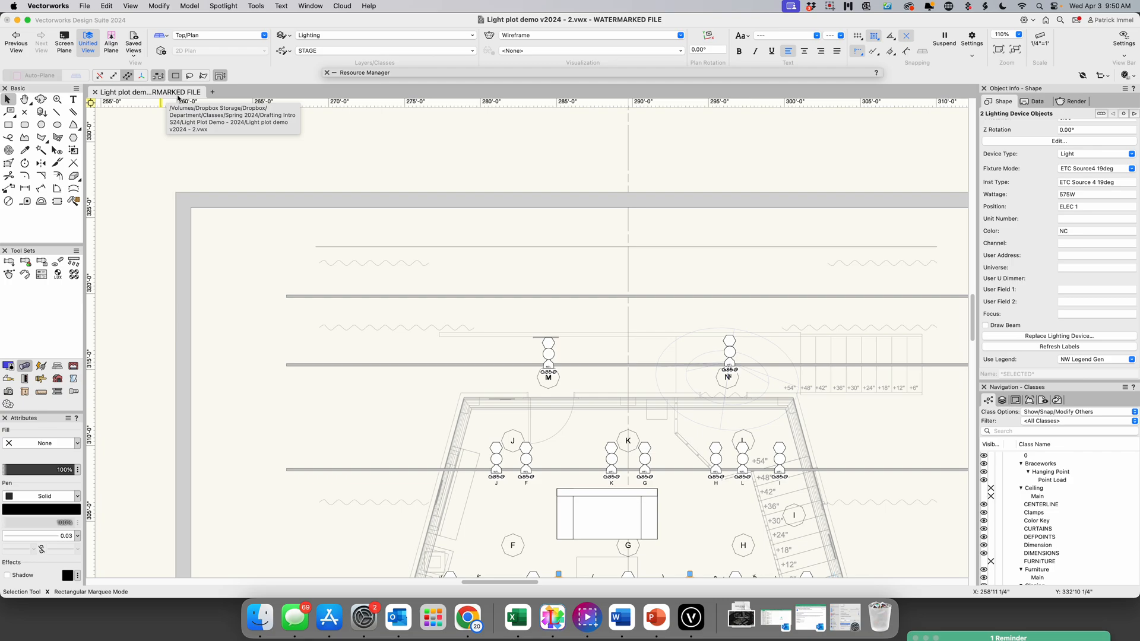
pyautogui.click(9, 261)
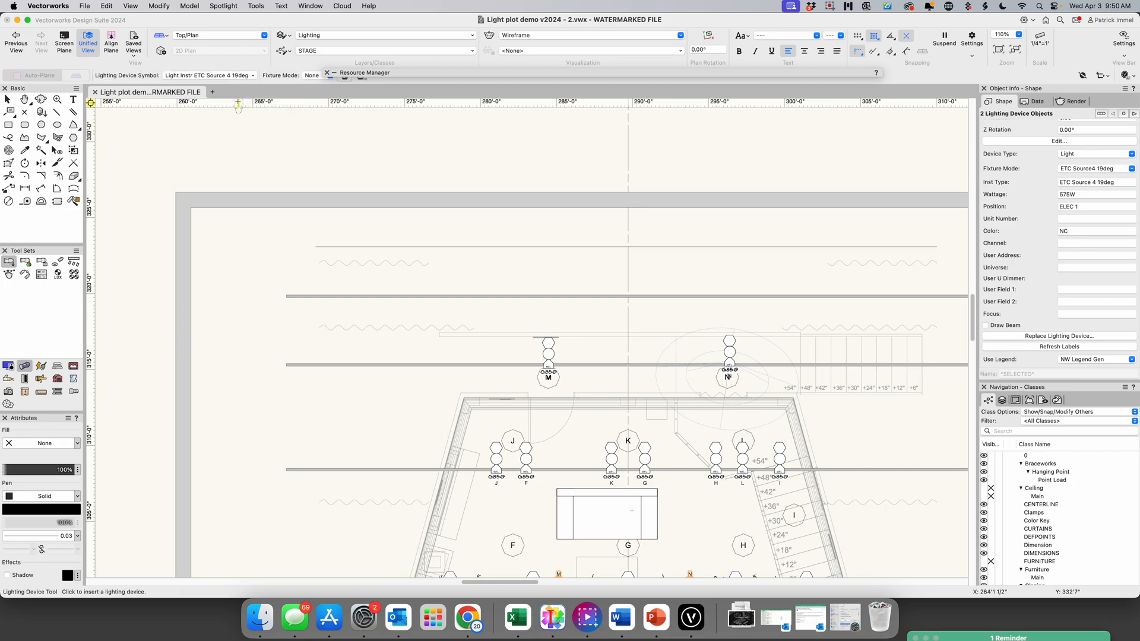
pyautogui.click(241, 76)
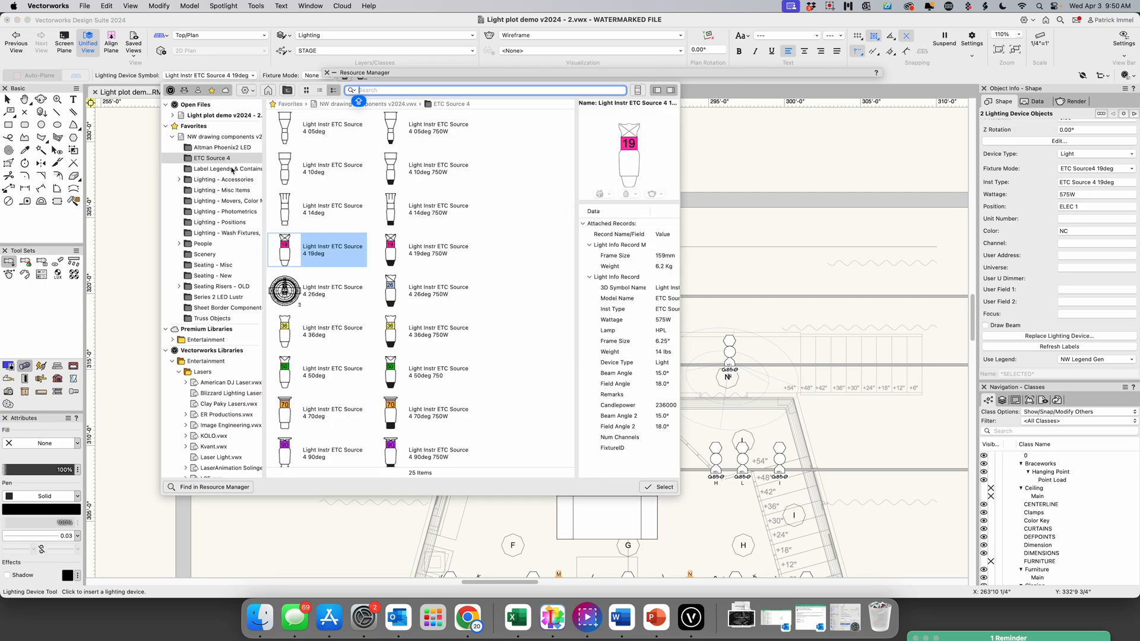
pyautogui.click(243, 202)
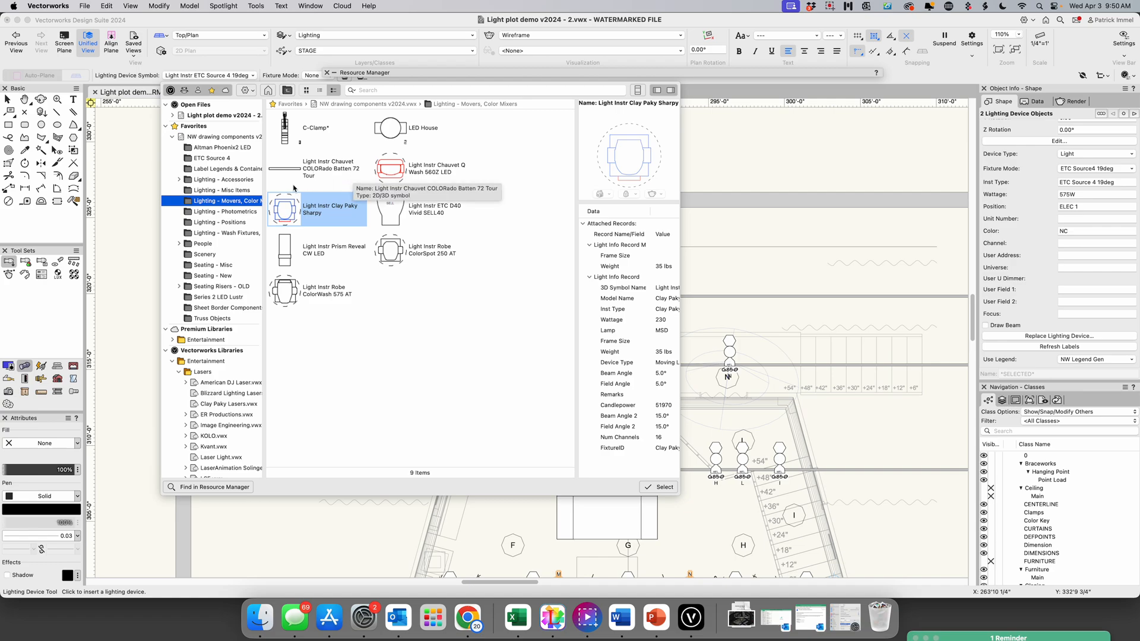
pyautogui.click(288, 173)
pyautogui.doubleClick(288, 172)
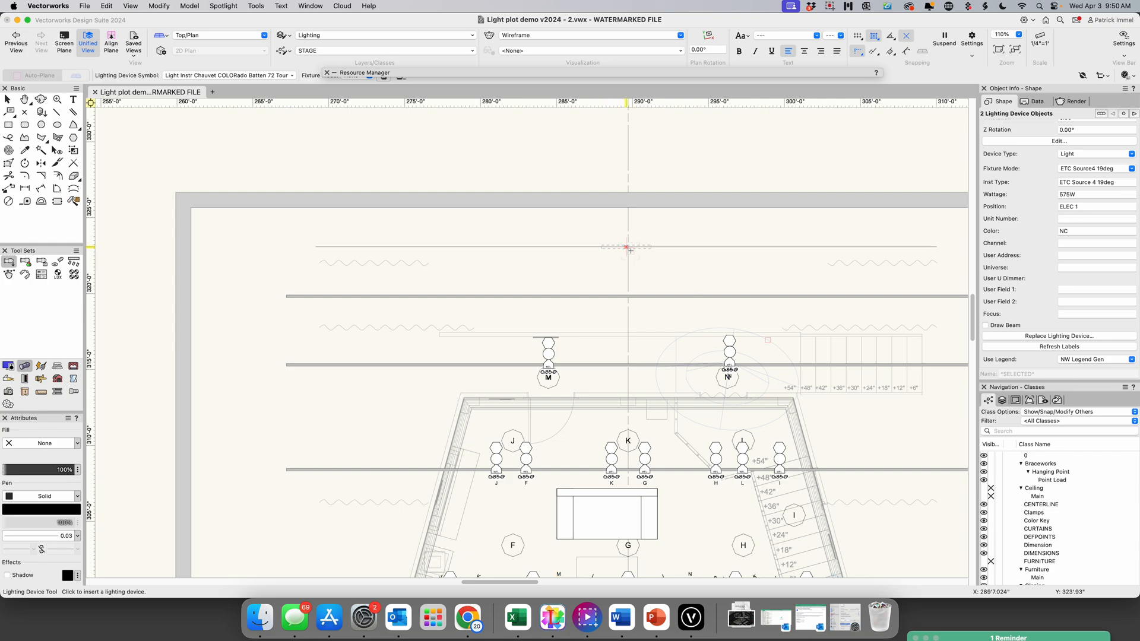
pyautogui.click(626, 247)
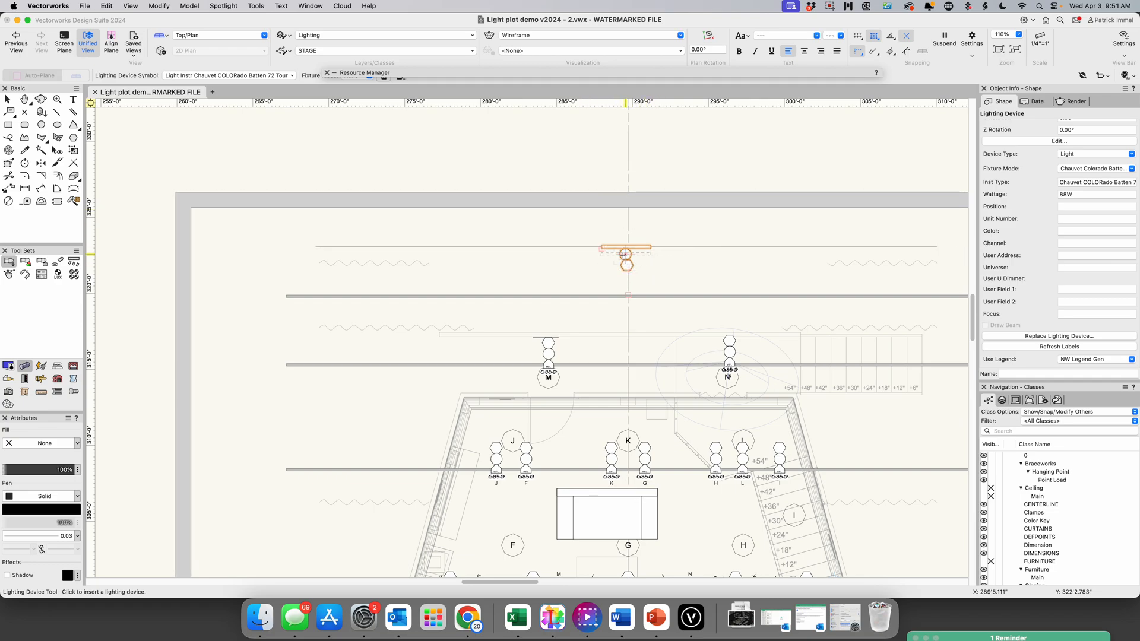
pyautogui.press('h')
pyautogui.press('x')
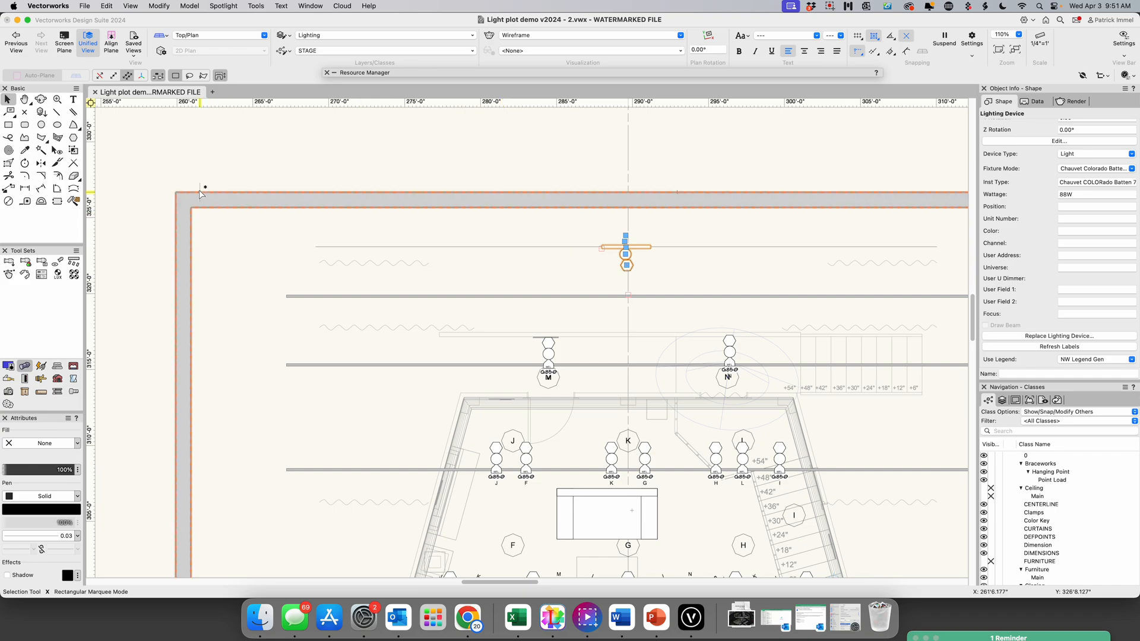
pyautogui.click(686, 274)
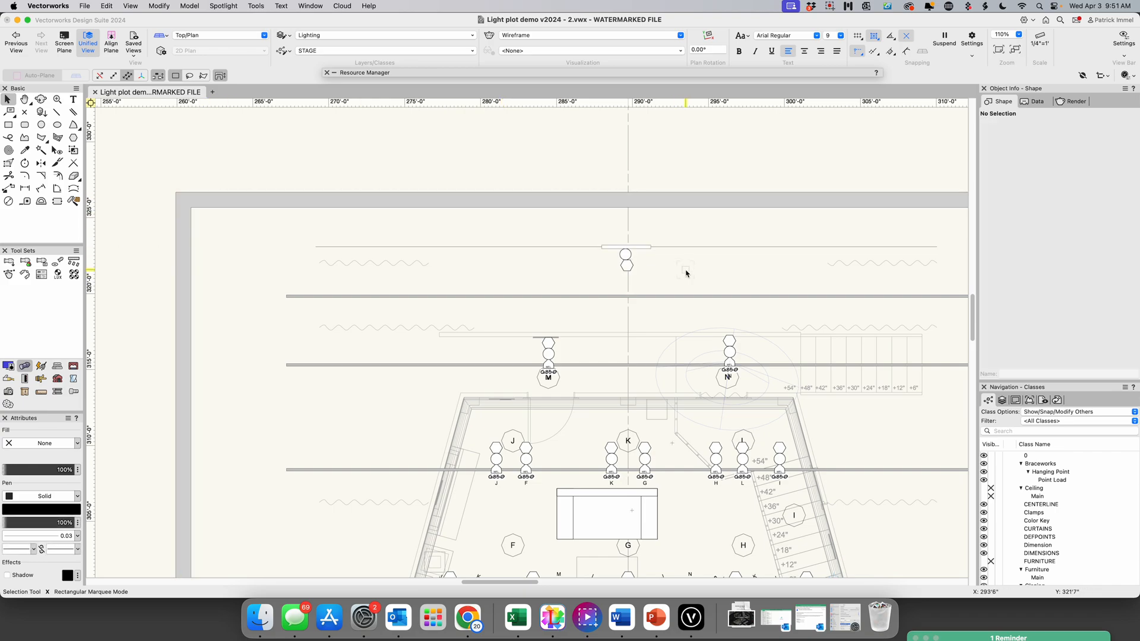
# Assign the NW Legend LED Strip label legend to the batten on the upstage pipe
pyautogui.click(630, 269)
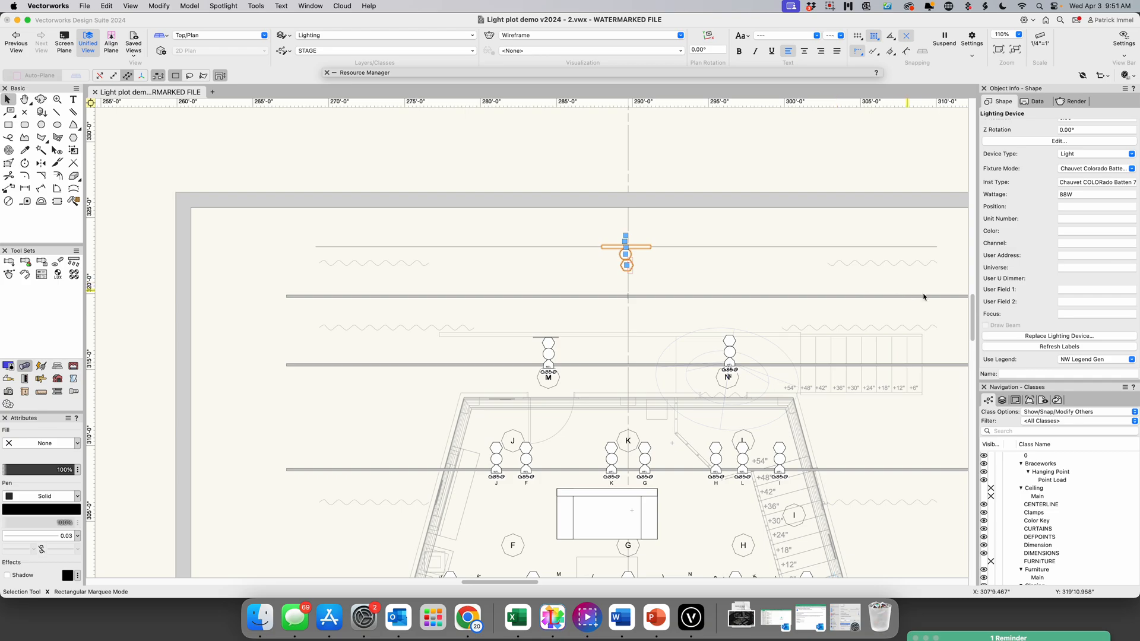
pyautogui.scroll(-5, 1039, 309)
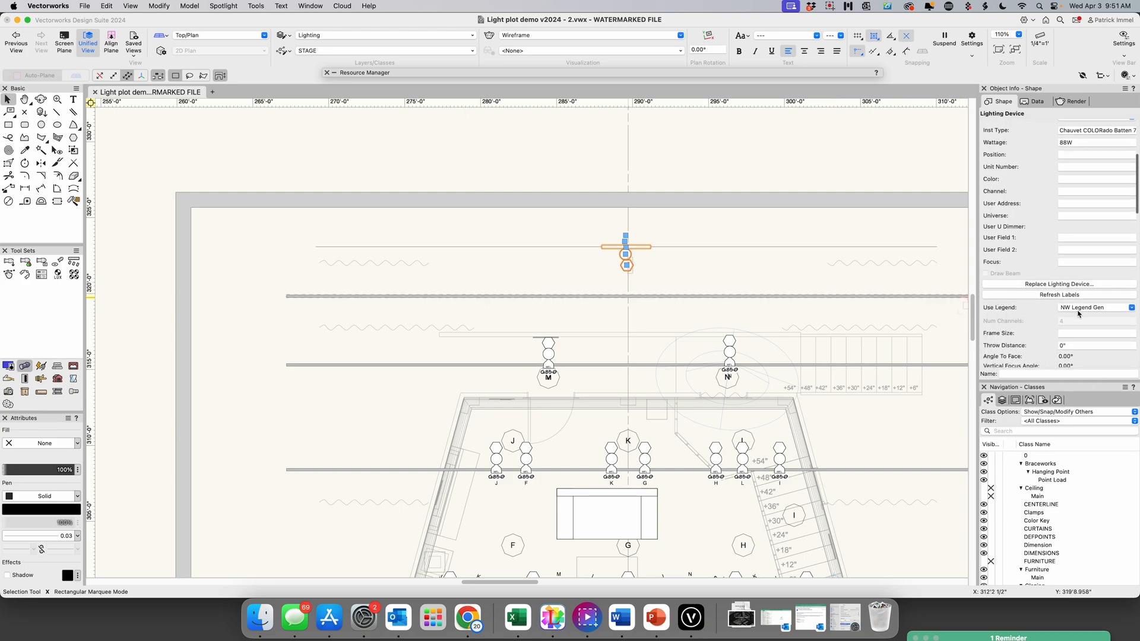
pyautogui.click(1082, 308)
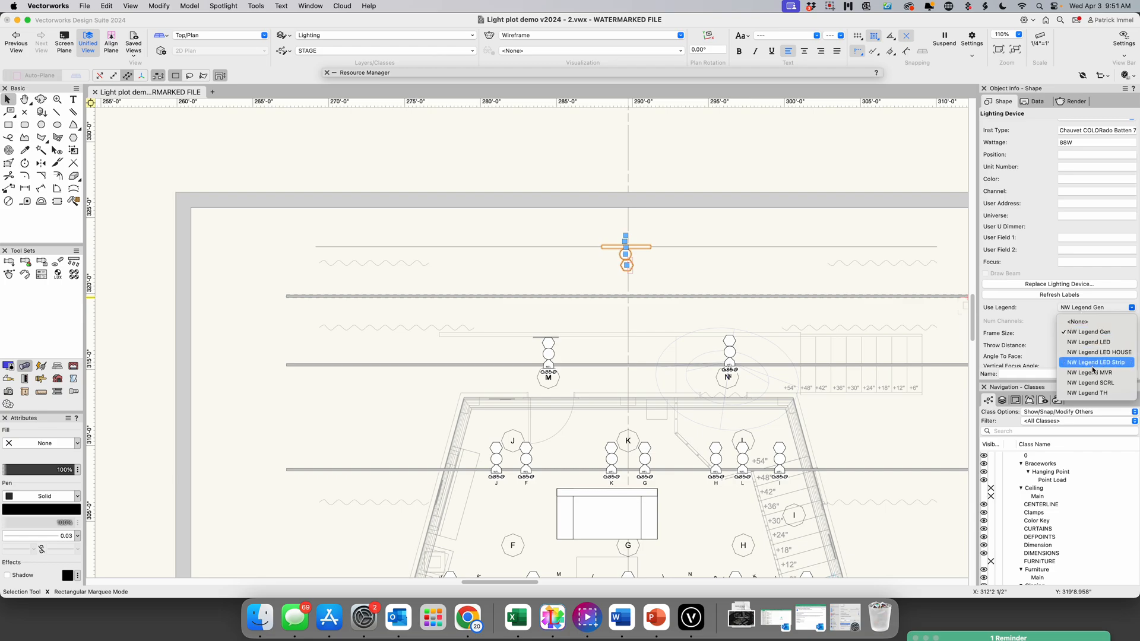
pyautogui.click(1094, 366)
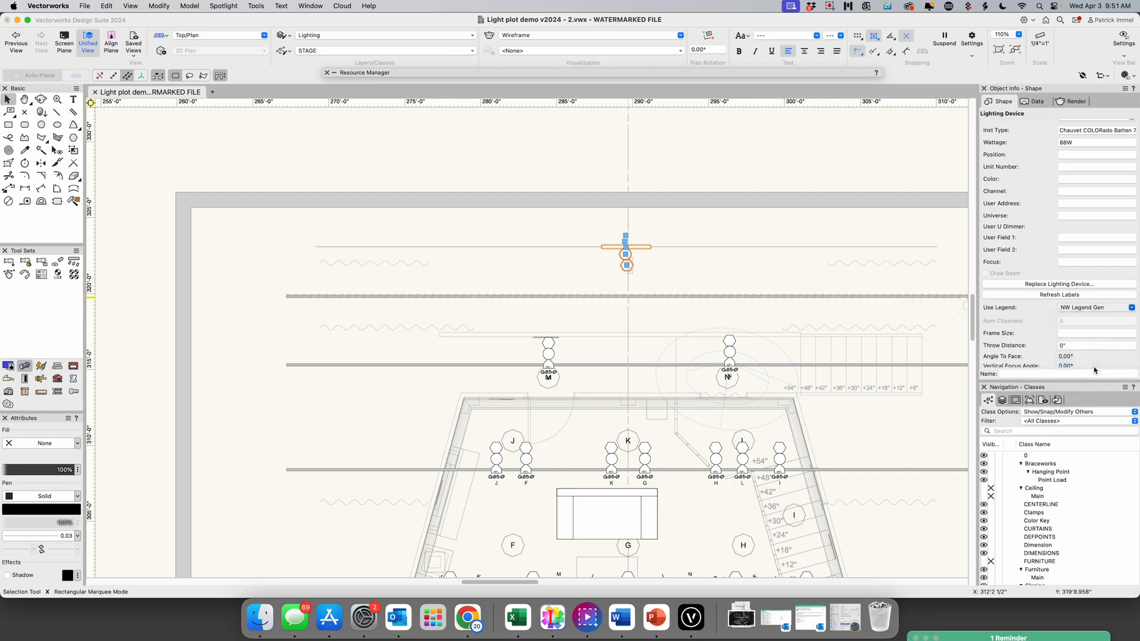
pyautogui.click(730, 278)
# Set the focus of the upstage batten to CYC
pyautogui.scroll(-3, 729, 278)
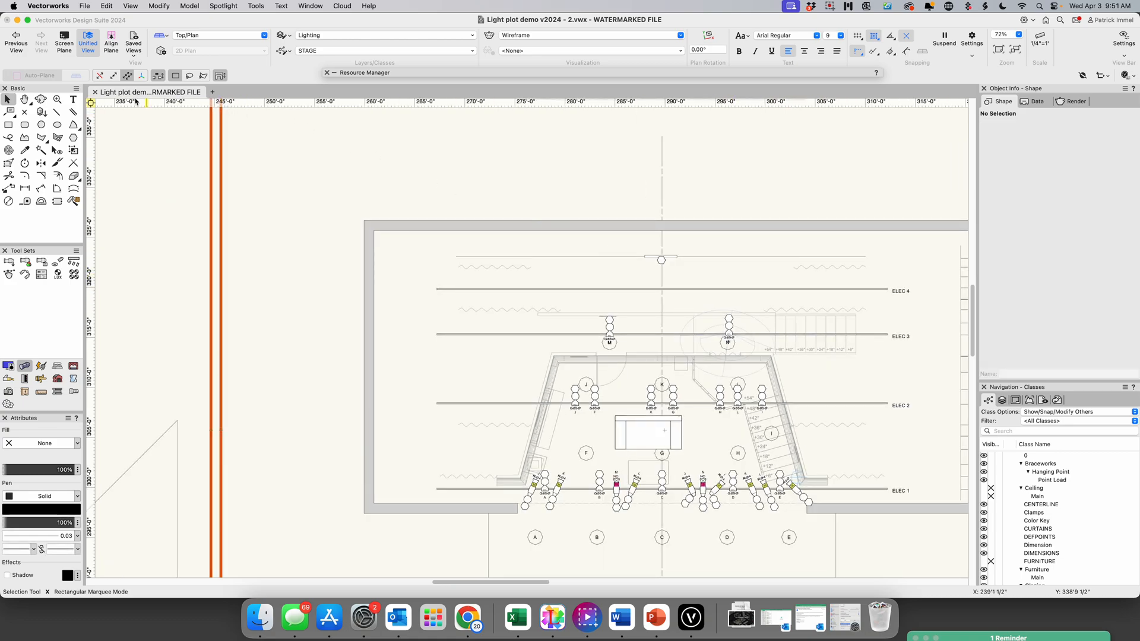
pyautogui.click(57, 99)
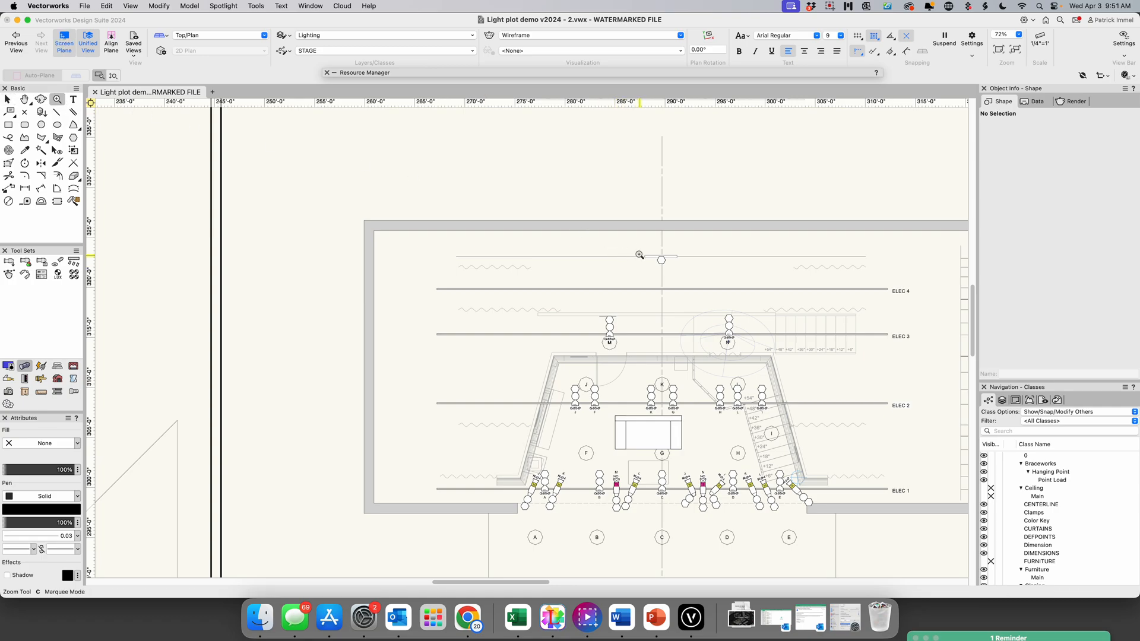
pyautogui.moveTo(632, 240); pyautogui.dragTo(704, 287)
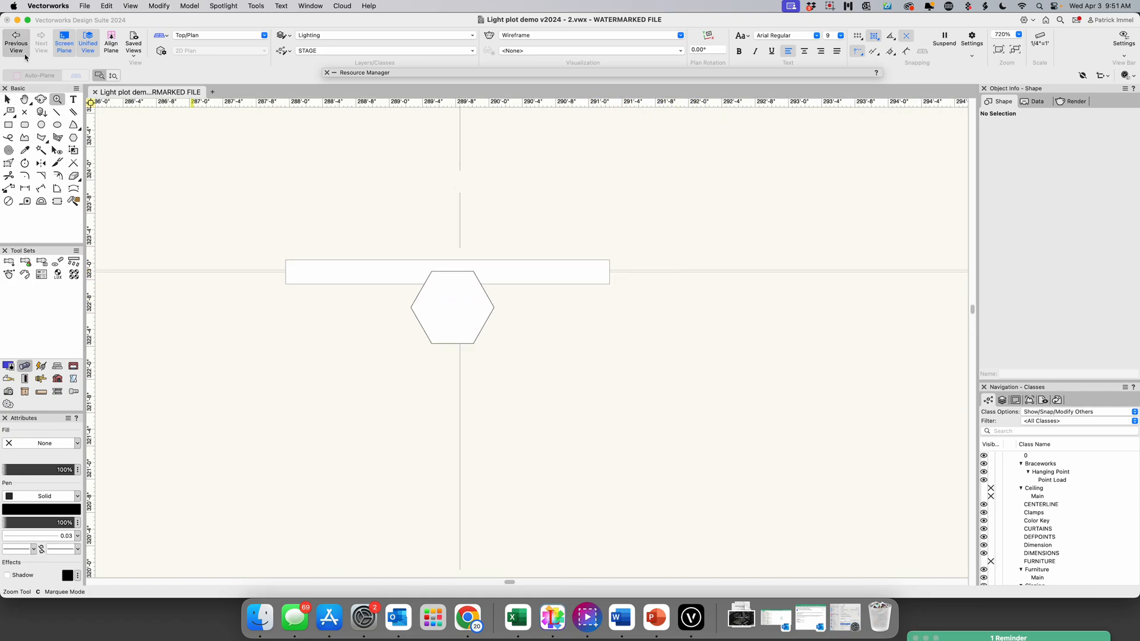
pyautogui.click(11, 99)
pyautogui.click(461, 261)
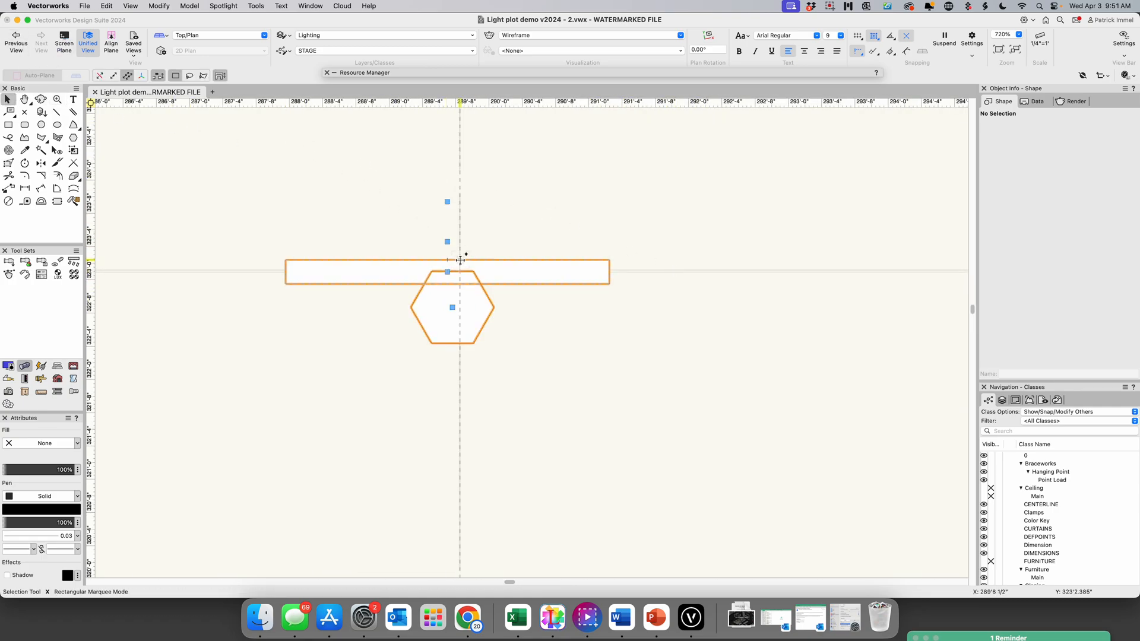
pyautogui.click(1076, 263)
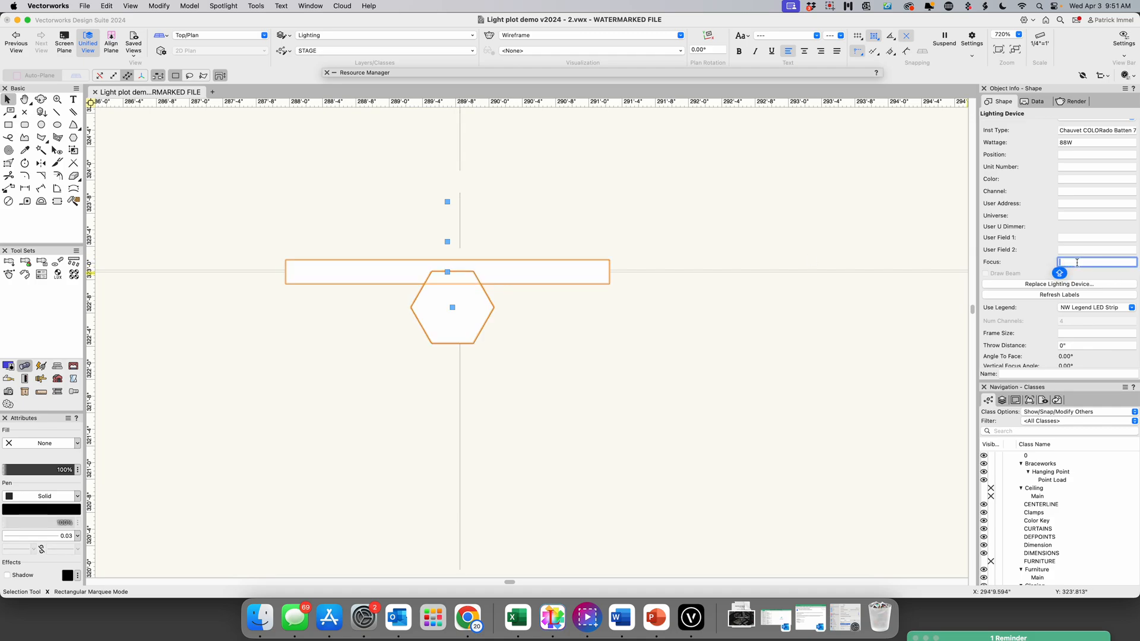
pyautogui.write('CYC')
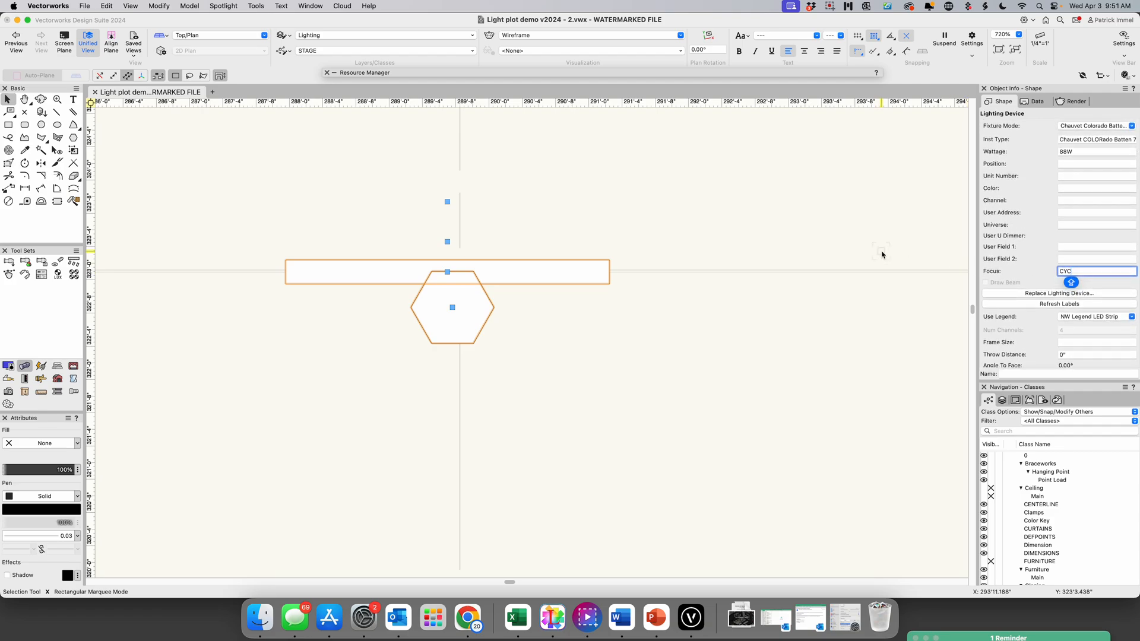
pyautogui.click(741, 235)
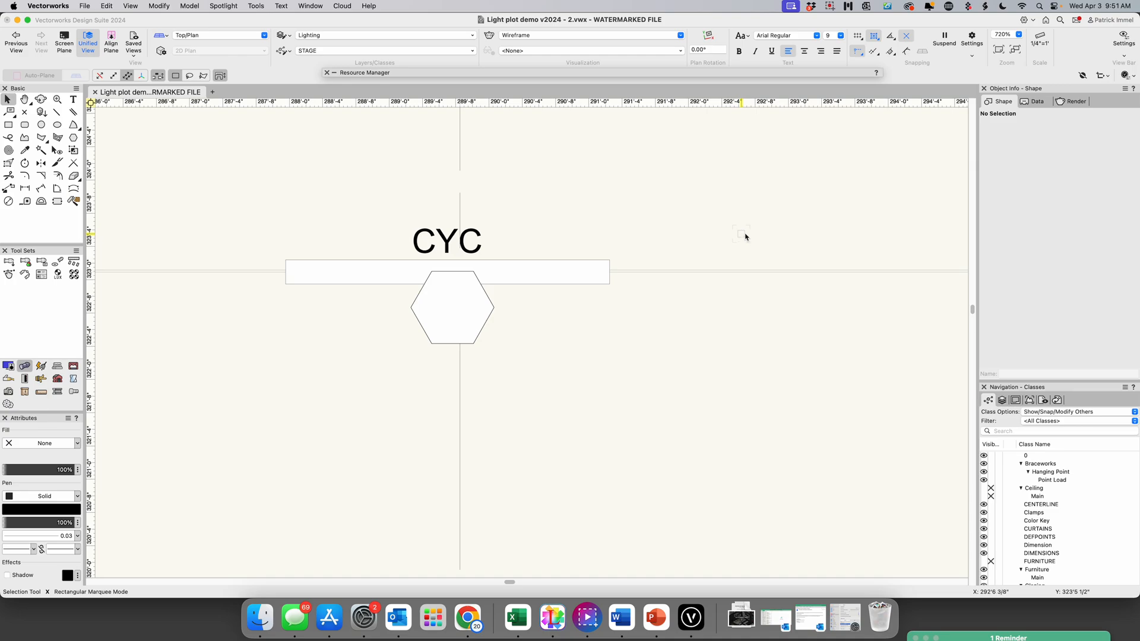
# Copy the CYC batten twice along the upstage pipe, placing the copies end to end to the right of the centerline
pyautogui.scroll(-3, 745, 236)
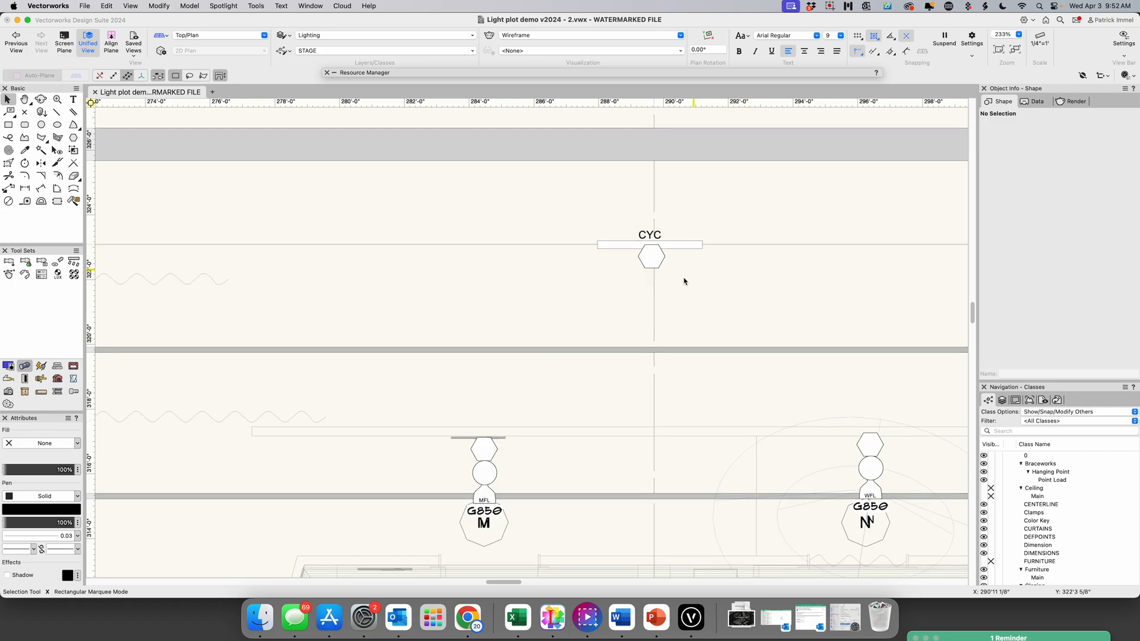
pyautogui.moveTo(503, 580)
pyautogui.mouseDown()
pyautogui.moveTo(526, 581)
pyautogui.moveTo(512, 581)
pyautogui.mouseUp()
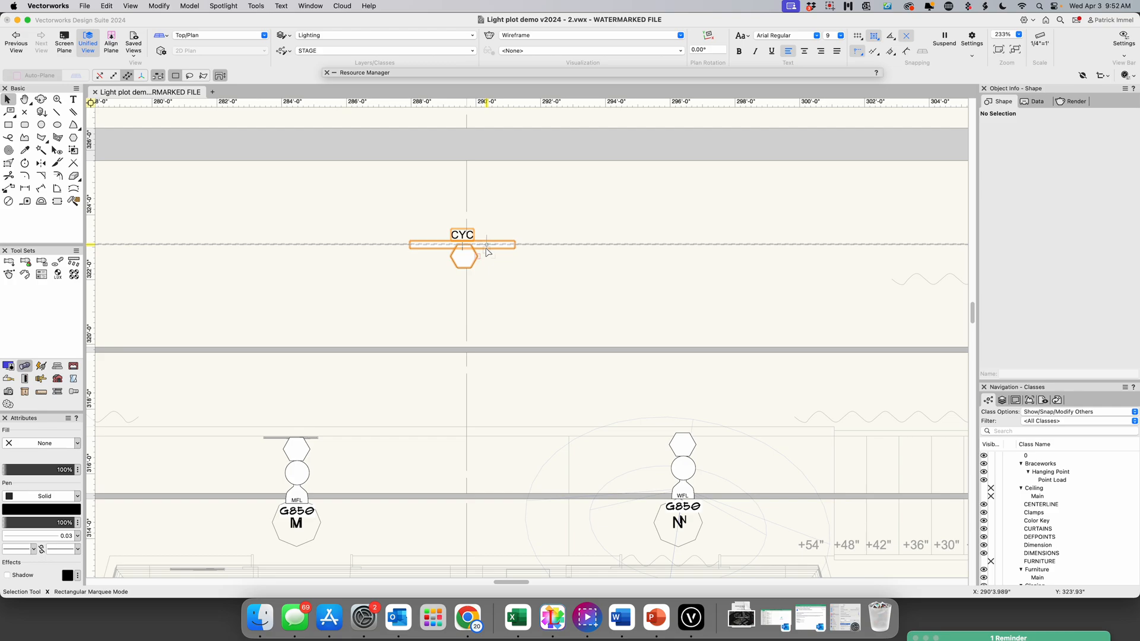
pyautogui.click(485, 252)
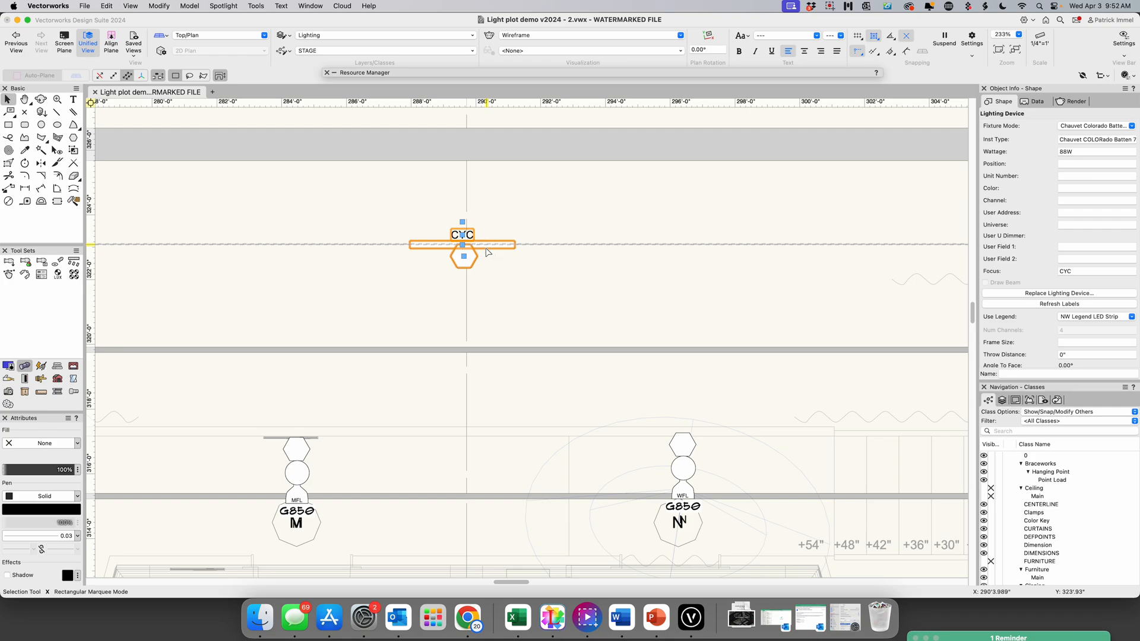
pyautogui.moveTo(485, 251); pyautogui.dragTo(706, 261)
pyautogui.scroll(1, 705, 262)
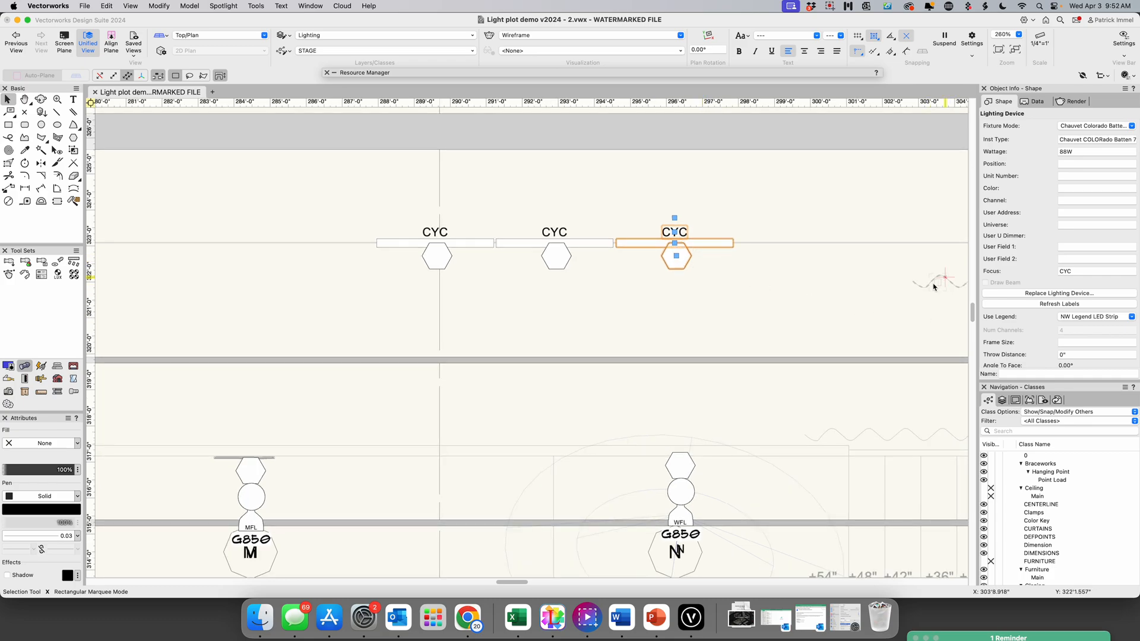
# Extend the CYC batten row to five with two more end-to-end copies and move all five onto ELEC 4, nudged to line up with the pipe
pyautogui.keyDown('alt'); pyautogui.moveTo(688, 249); pyautogui.dragTo(903, 254); pyautogui.keyUp('alt')
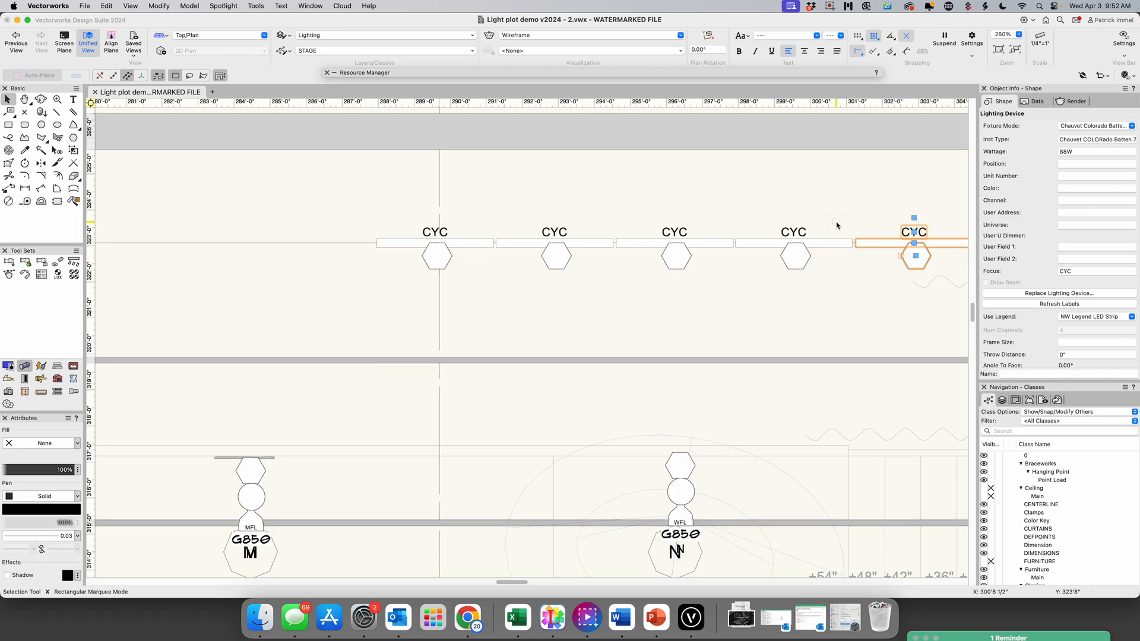
pyautogui.scroll(-5, 464, 221)
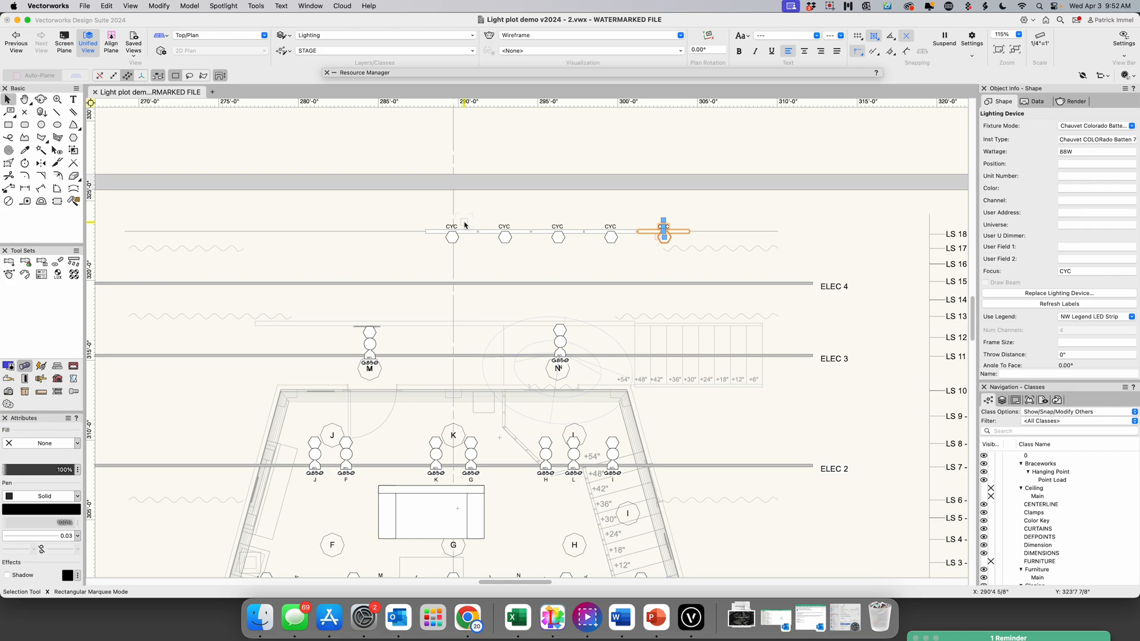
pyautogui.keyDown('shift'); pyautogui.click(458, 223); pyautogui.keyUp('shift')
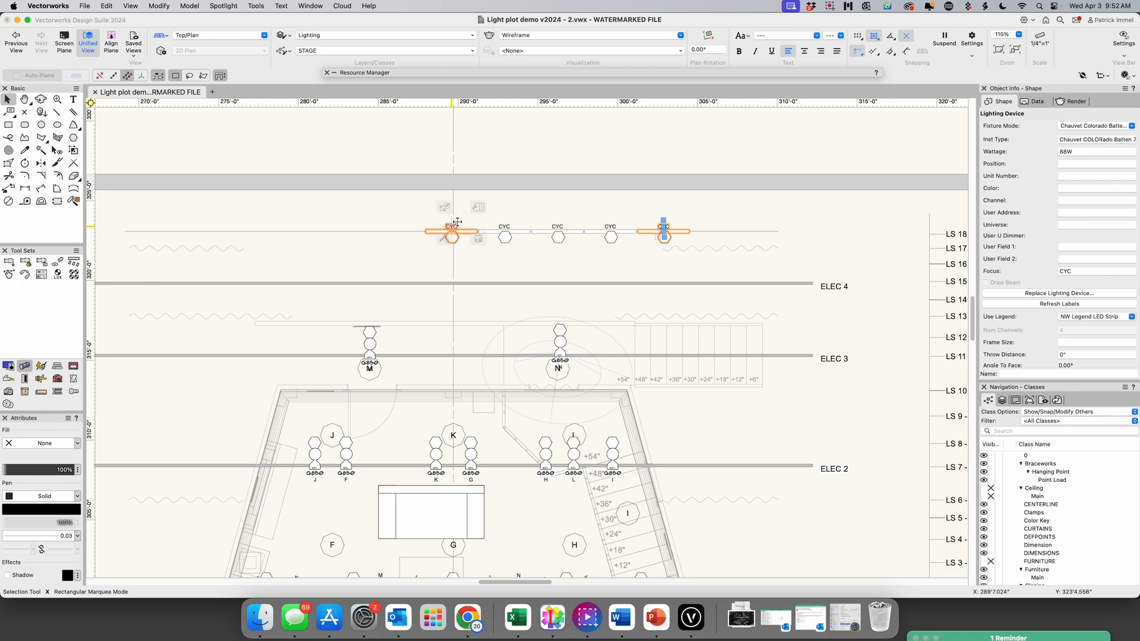
pyautogui.scroll(1, 490, 222)
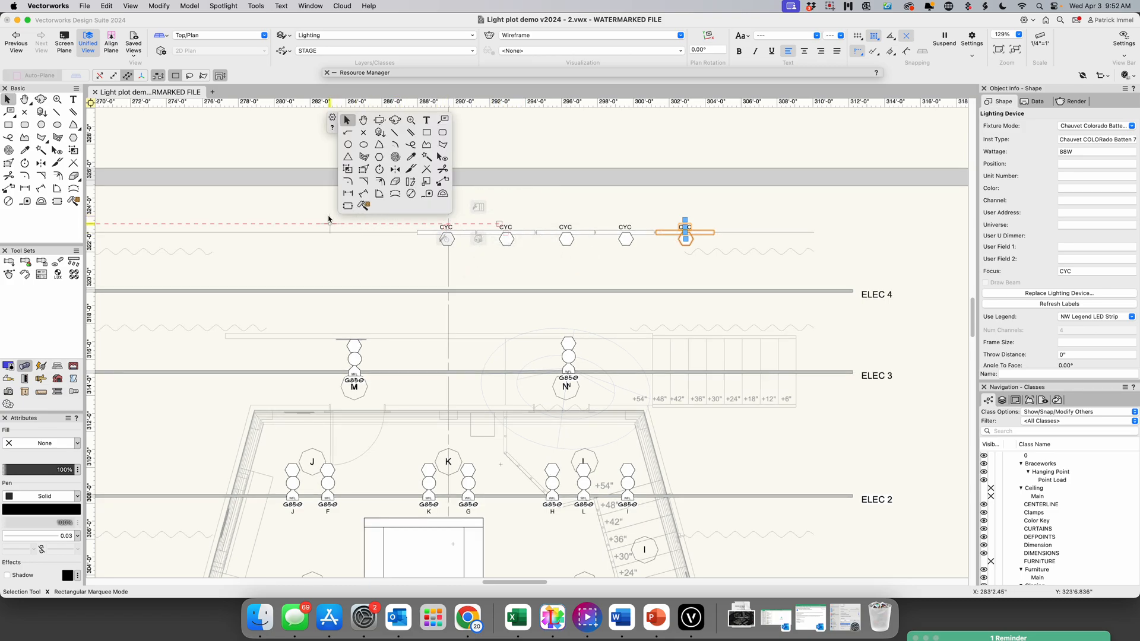
pyautogui.moveTo(297, 202); pyautogui.dragTo(736, 285)
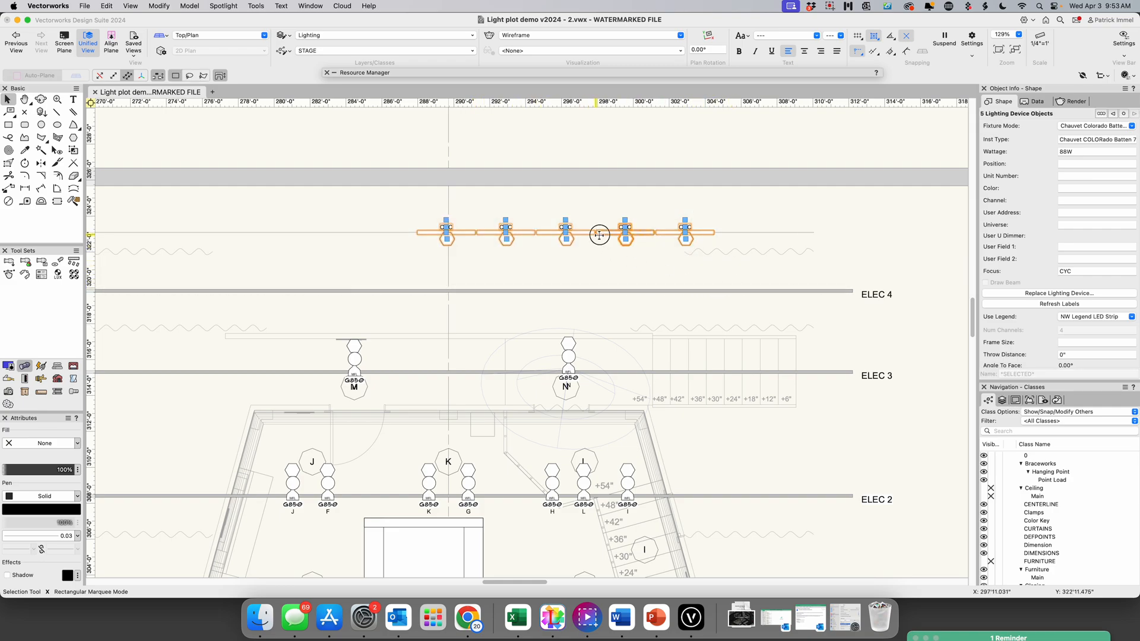
pyautogui.moveTo(599, 236); pyautogui.dragTo(596, 289)
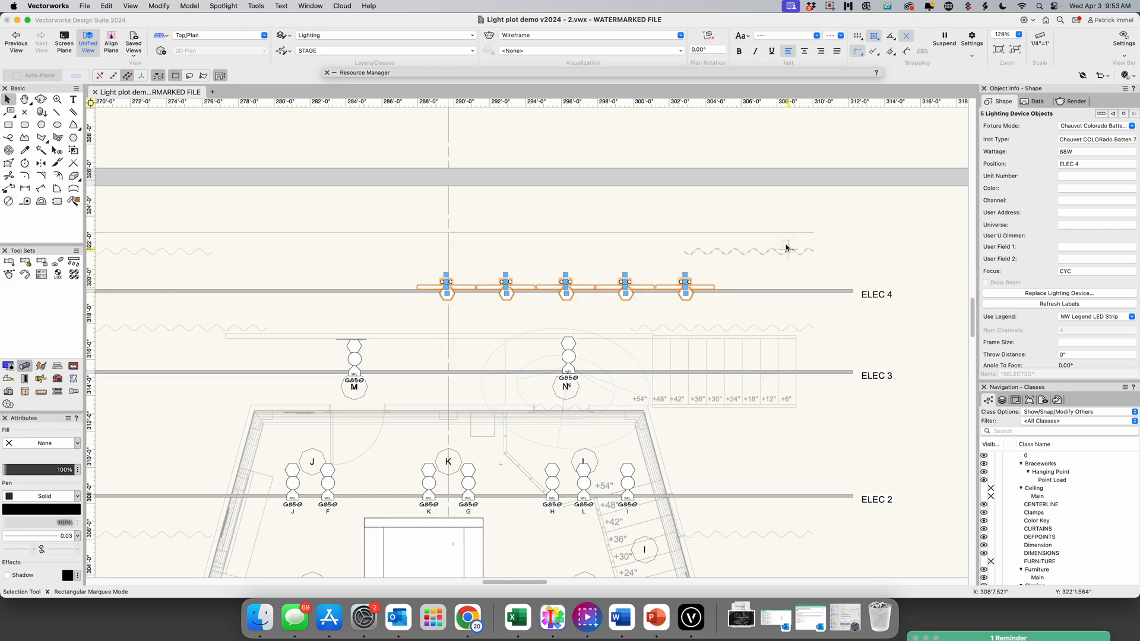
pyautogui.hotkey('shift', 'Down')
pyautogui.hotkey('shift', 'Down')
pyautogui.hotkey('shift', 'Down')
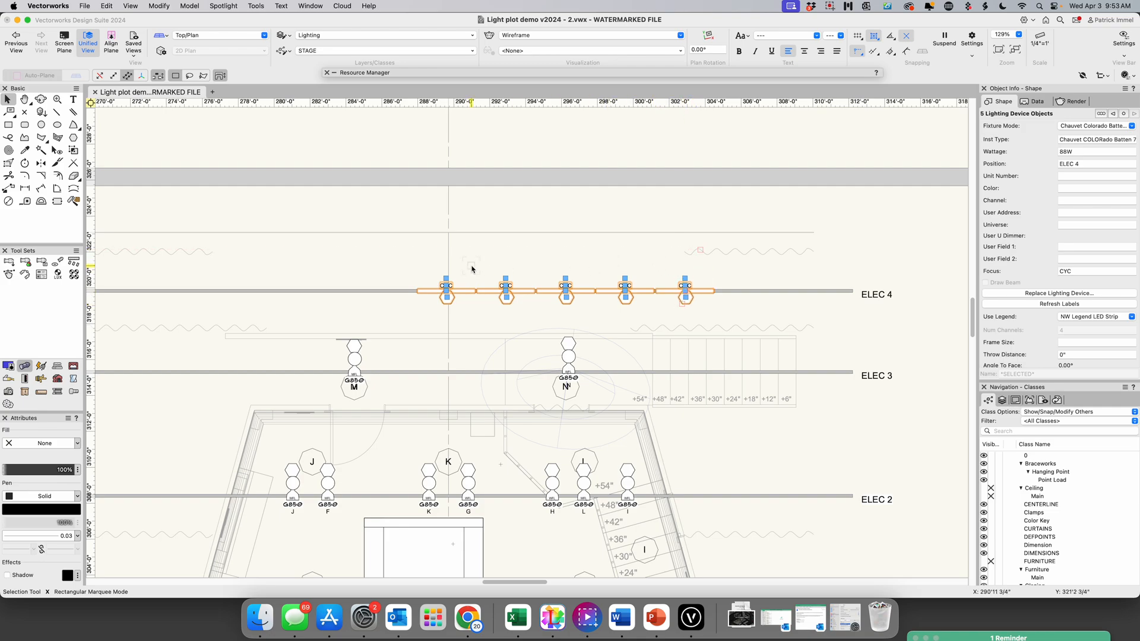
# Mirror a duplicate of the four CYC battens right of the centerline across the centerline on ELEC 4
pyautogui.moveTo(468, 262); pyautogui.dragTo(731, 324)
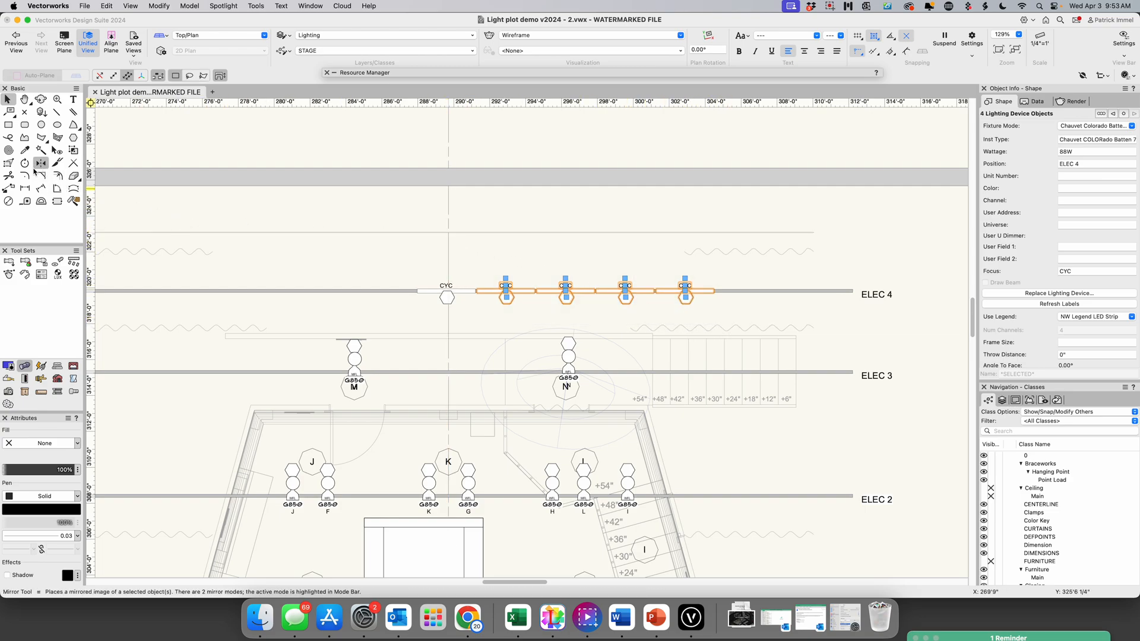
pyautogui.click(40, 163)
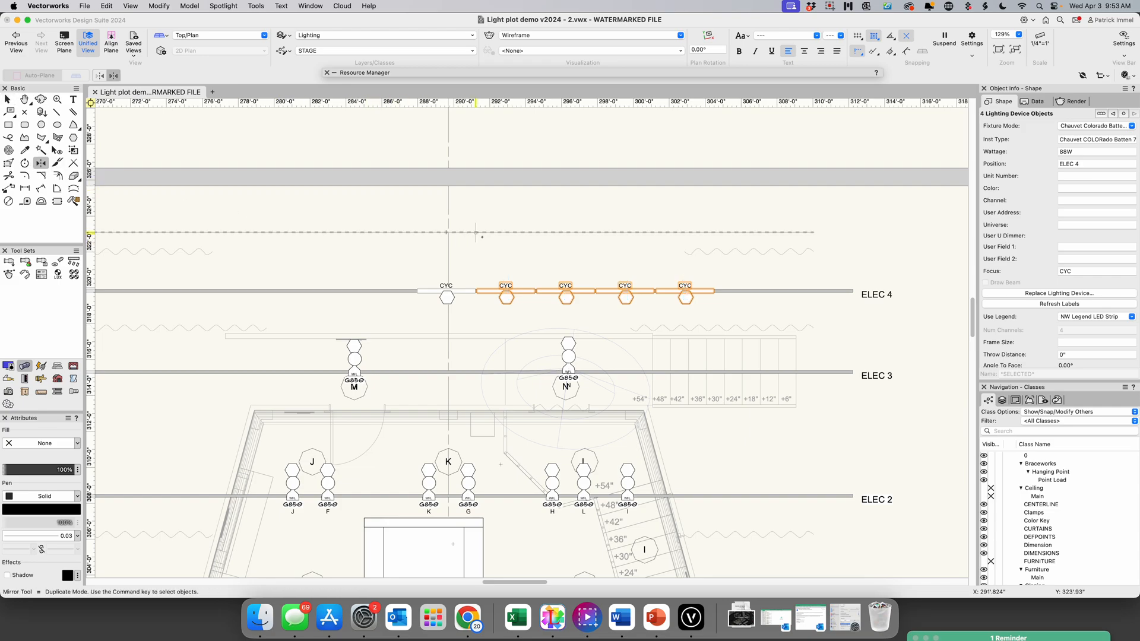
pyautogui.click(448, 203)
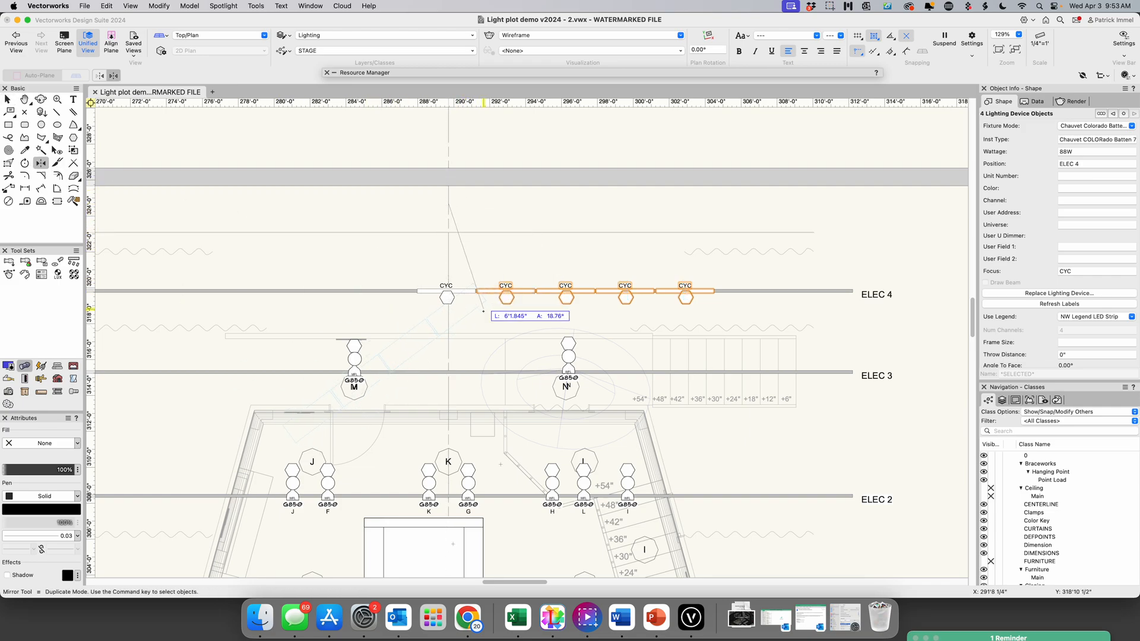
pyautogui.click(448, 333)
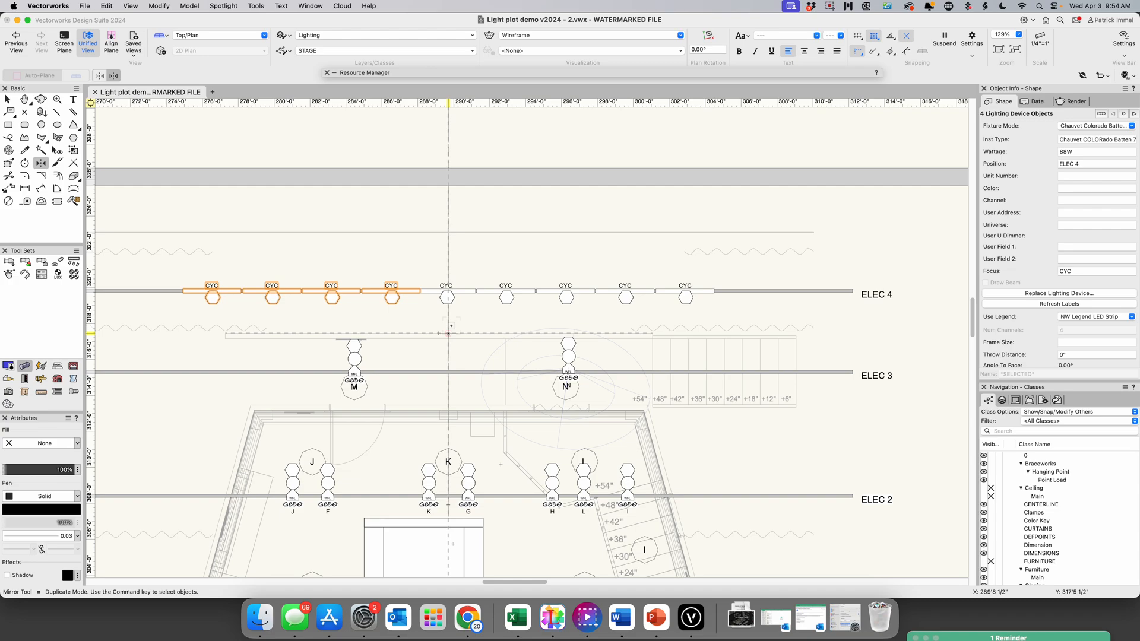
pyautogui.press('e')
pyautogui.moveTo(970, 312); pyautogui.dragTo(970, 335)
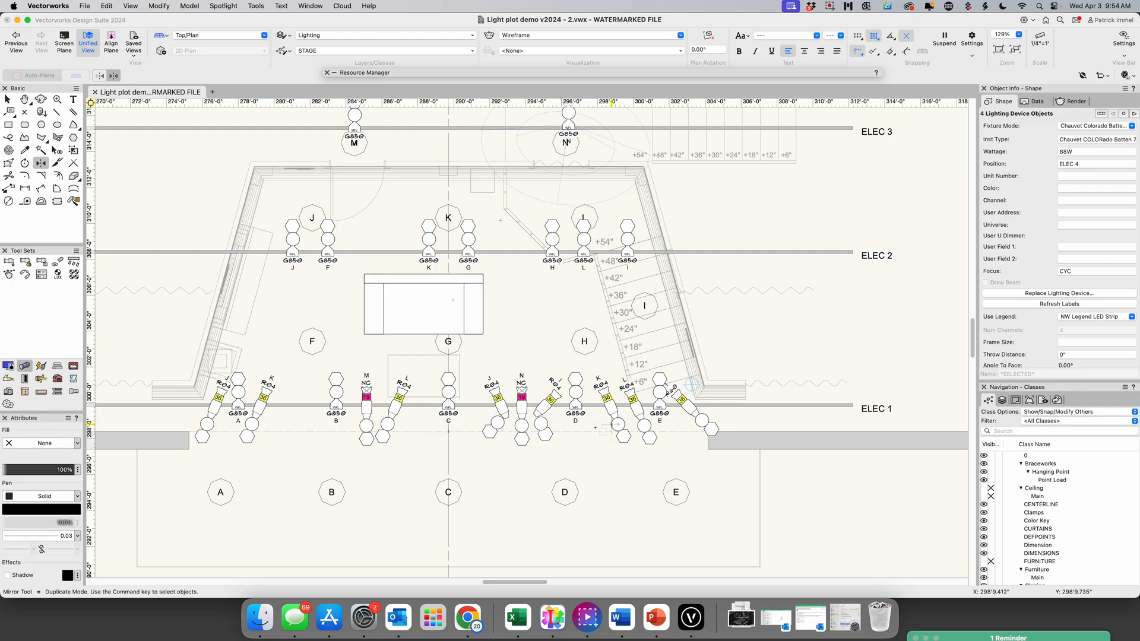